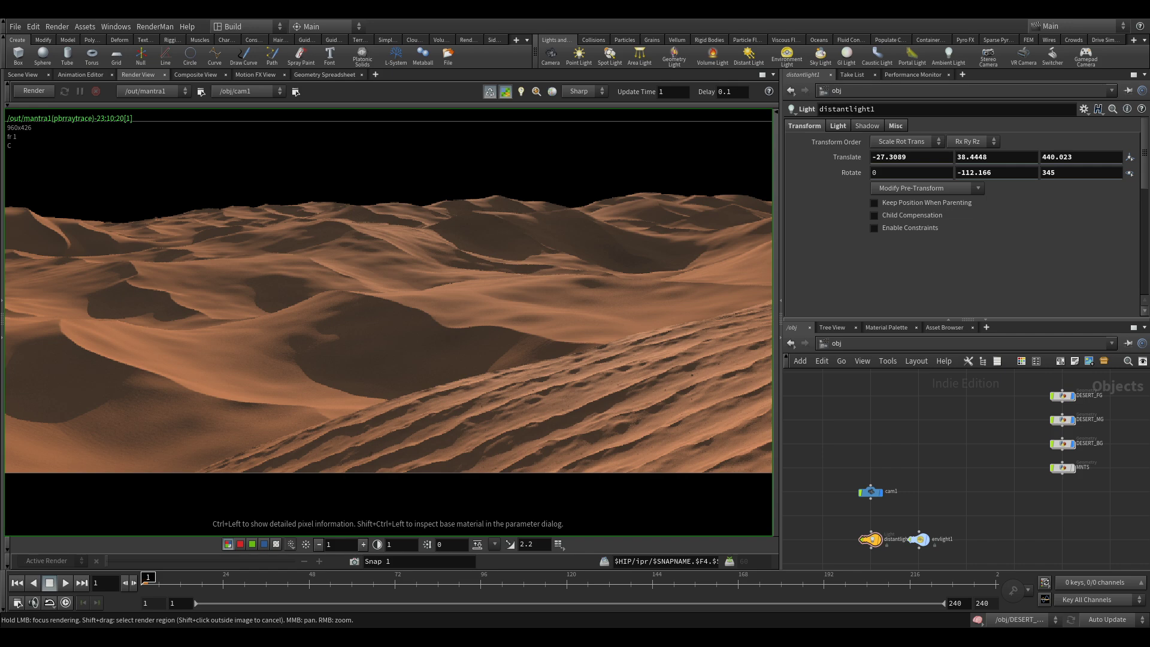
# Examine the rendered desert dunes up close, from the rippled foreground slope to the midground and background
pyautogui.scroll(6, 450, 333)
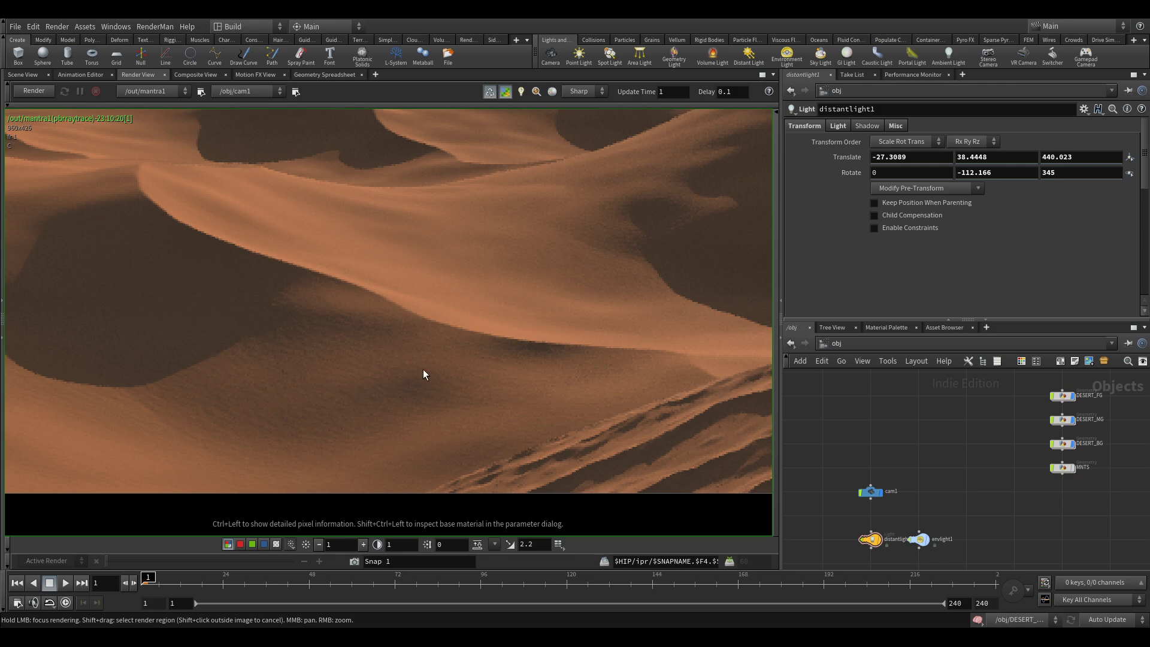
pyautogui.moveTo(423, 377); pyautogui.dragTo(224, 384, button='middle')
pyautogui.scroll(-3, 225, 382)
pyautogui.moveTo(488, 303); pyautogui.dragTo(345, 337, button='middle')
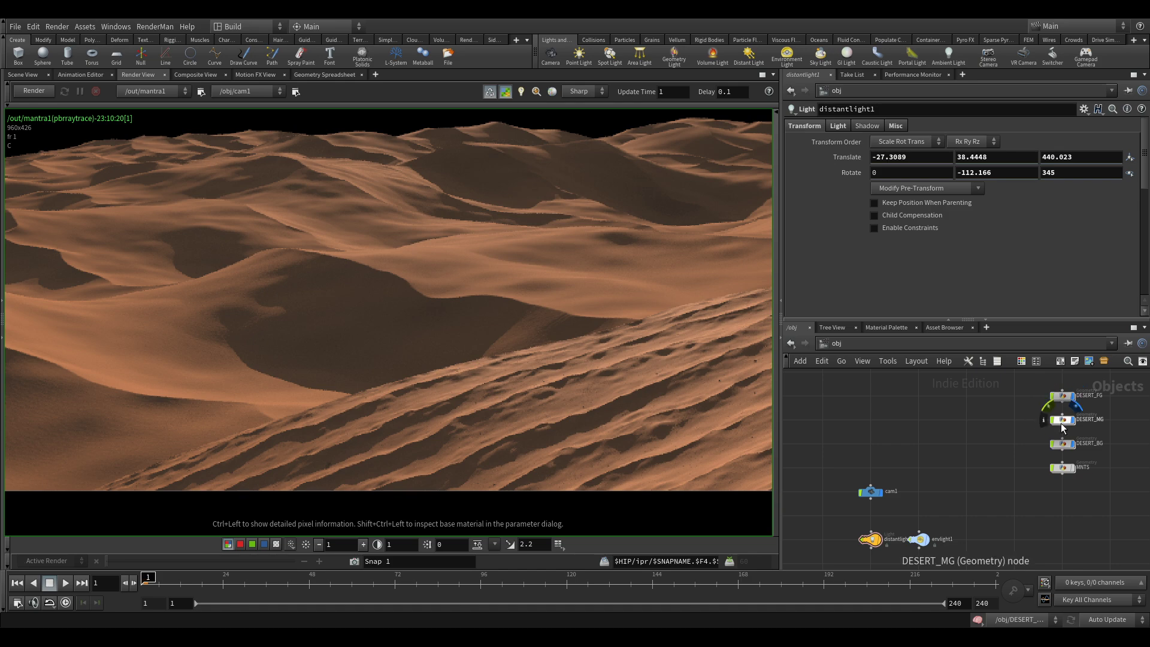
pyautogui.moveTo(323, 239); pyautogui.dragTo(254, 254, button='middle')
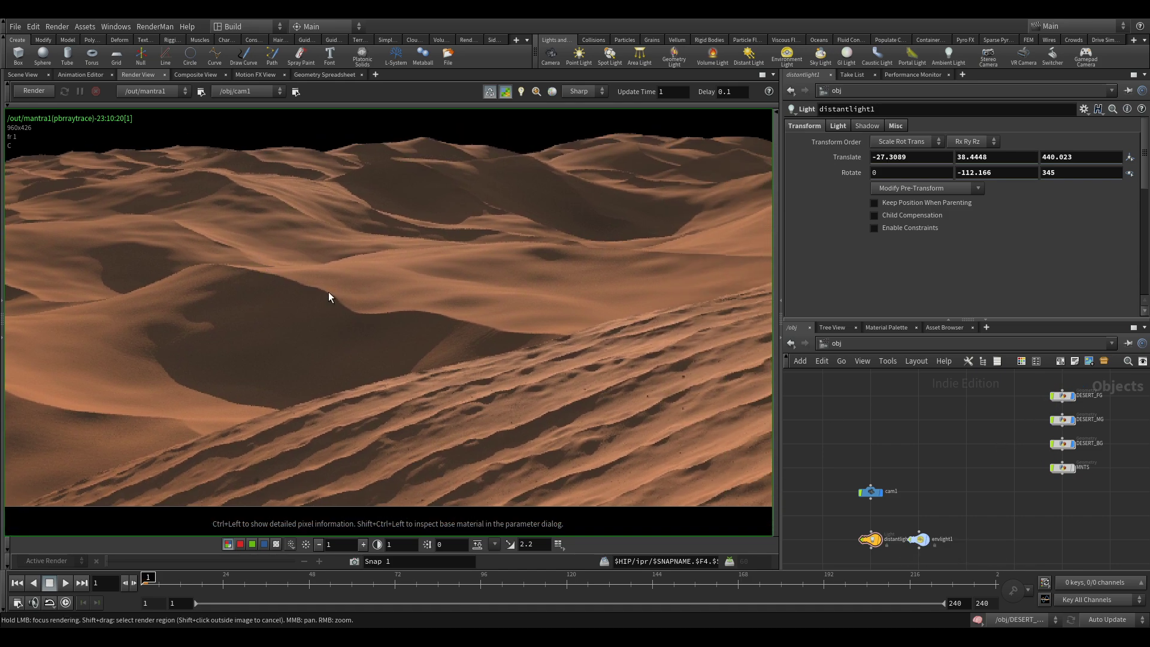
pyautogui.moveTo(407, 324); pyautogui.dragTo(596, 338, button='middle')
pyautogui.moveTo(524, 426); pyautogui.dragTo(312, 286, button='middle')
pyautogui.moveTo(597, 378); pyautogui.dragTo(242, 307, button='middle')
pyautogui.moveTo(440, 394); pyautogui.dragTo(527, 356, button='right')
pyautogui.moveTo(336, 326); pyautogui.dragTo(602, 433, button='middle')
pyautogui.moveTo(601, 432); pyautogui.dragTo(485, 379, button='right')
pyautogui.moveTo(485, 379); pyautogui.dragTo(515, 430, button='middle')
pyautogui.moveTo(406, 390); pyautogui.dragTo(494, 310, button='middle')
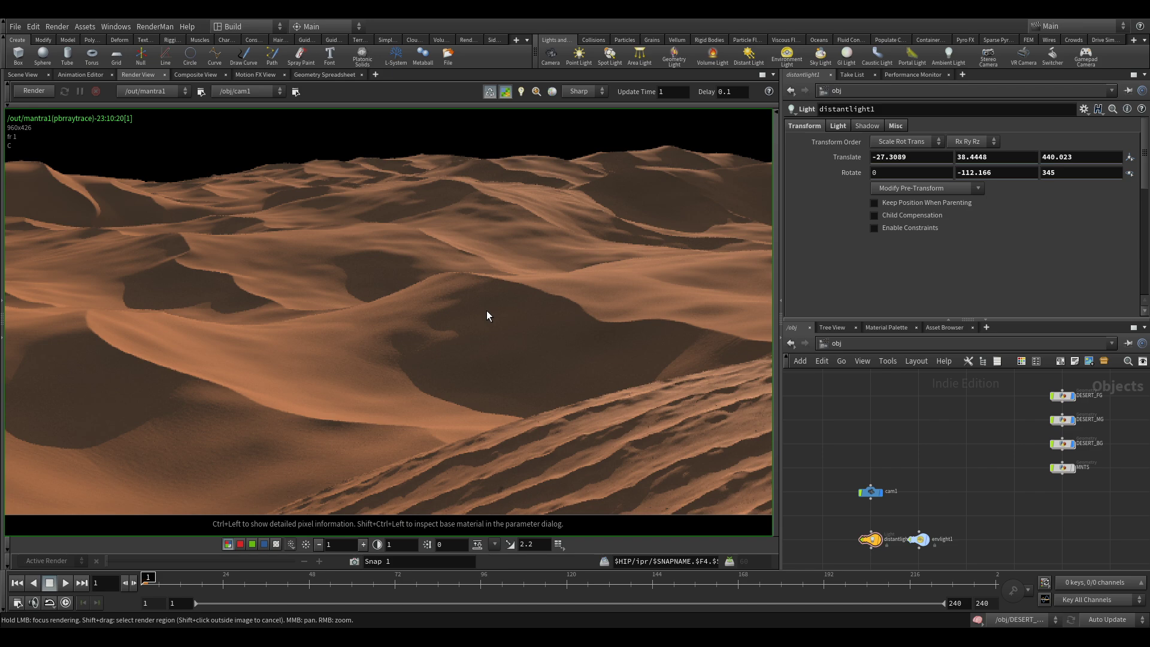
pyautogui.moveTo(487, 311); pyautogui.dragTo(409, 313, button='middle')
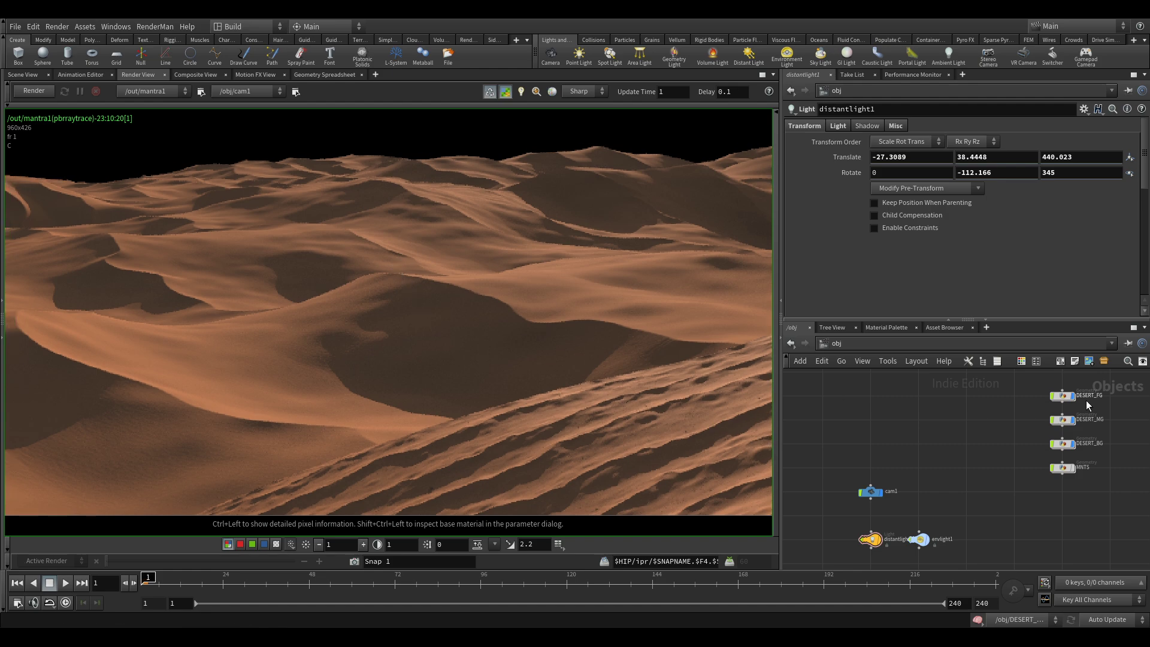
# Open the DESERT_MG geometry network and show its terrain in the 3D scene view
pyautogui.click(1063, 420)
pyautogui.doubleClick(1064, 421)
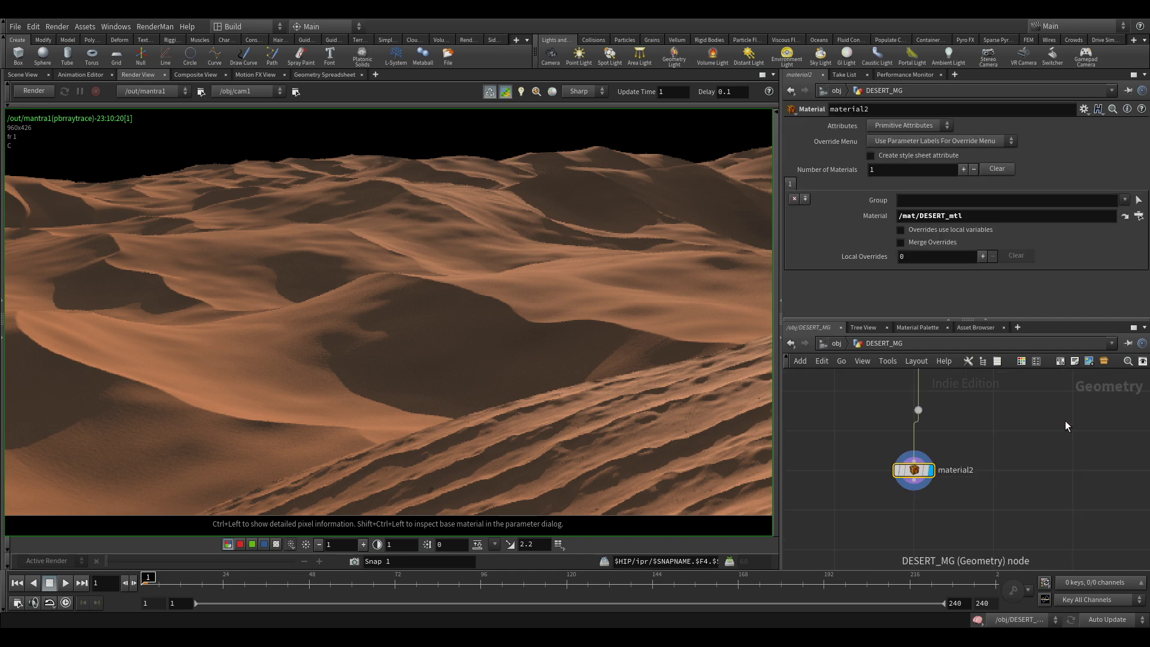
pyautogui.click(22, 74)
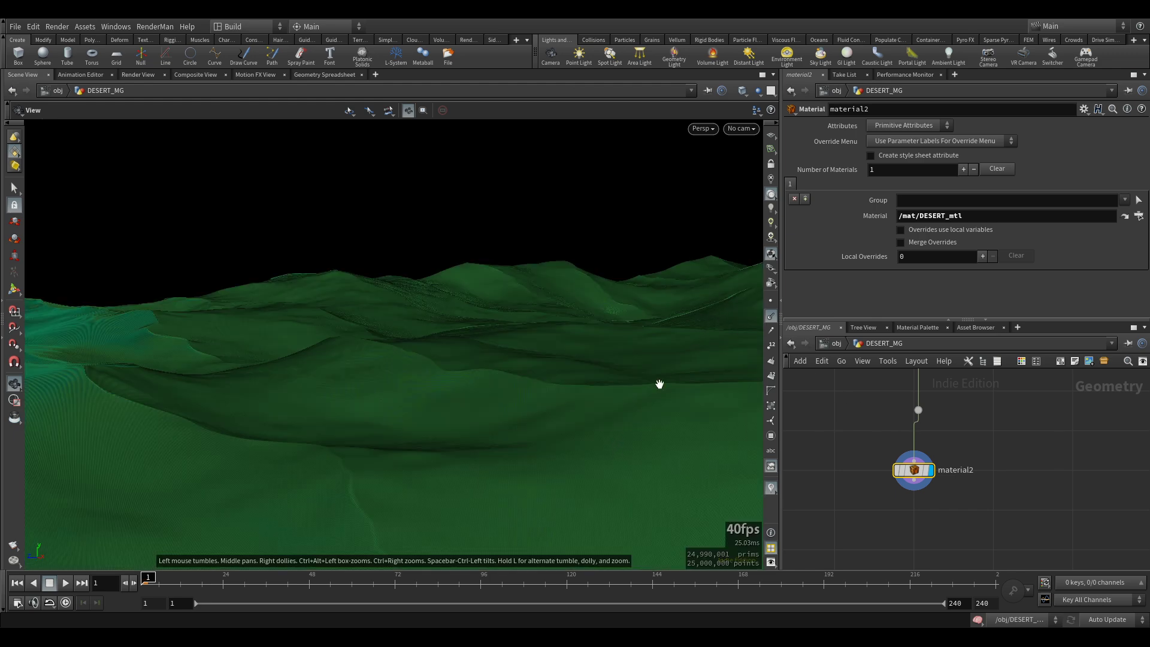
# Display the output of the heightfield1 node at the start of the network and frame it in the view
pyautogui.scroll(-6, 869, 430)
pyautogui.moveTo(842, 380); pyautogui.dragTo(845, 476, button='middle')
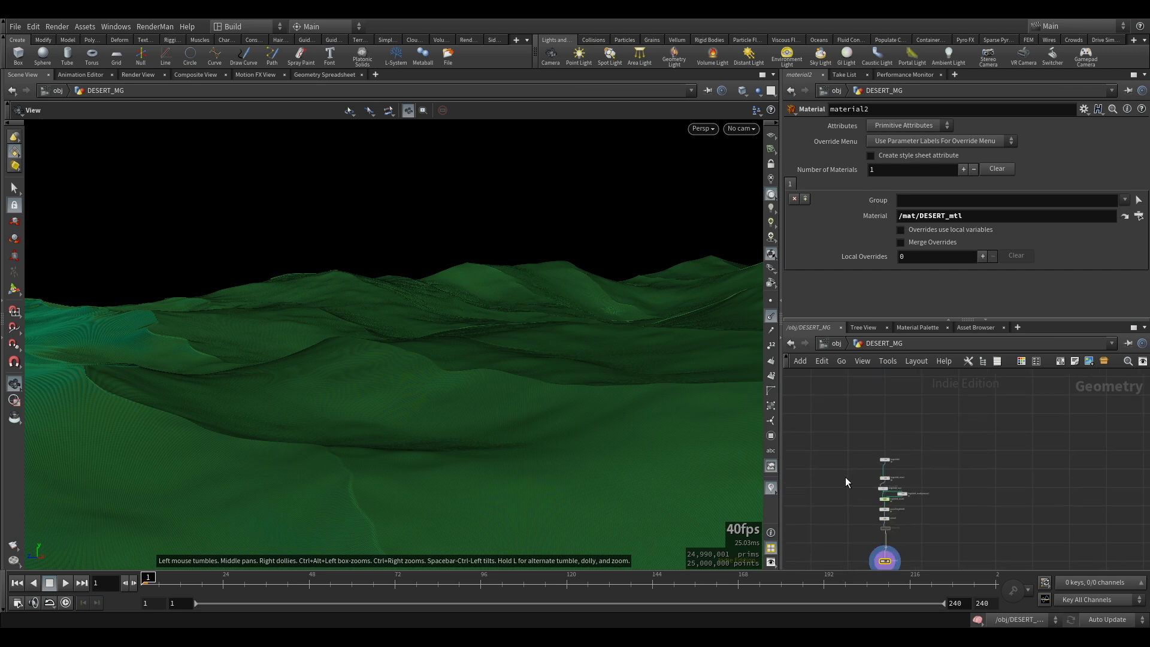
pyautogui.scroll(5, 898, 448)
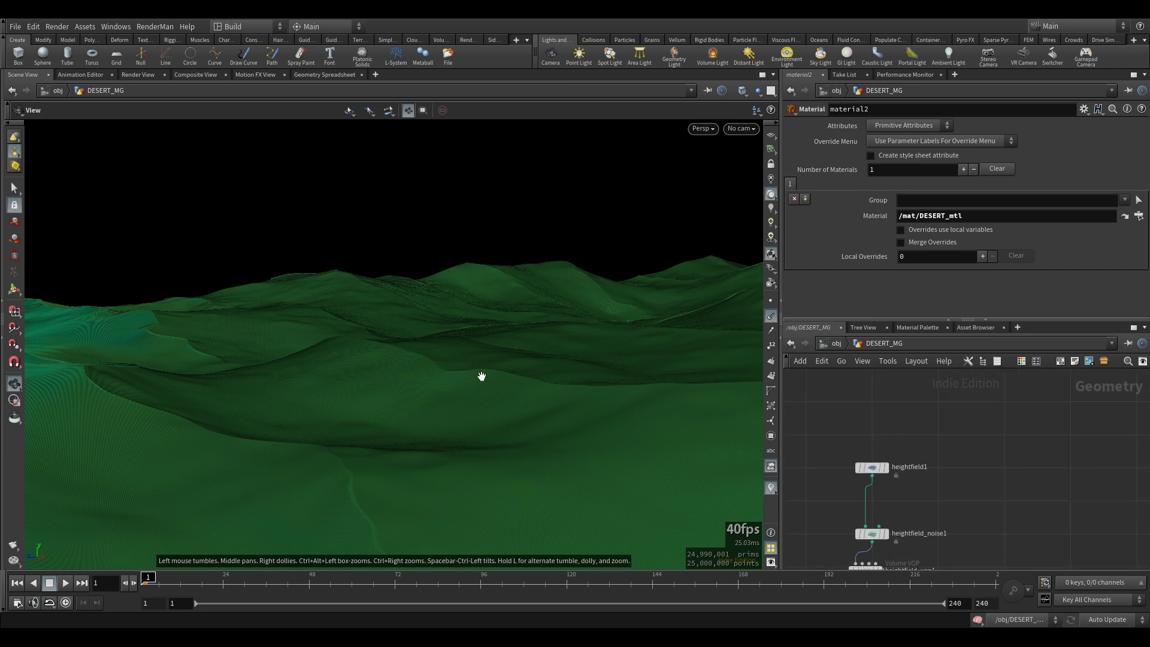
pyautogui.scroll(5, 904, 458)
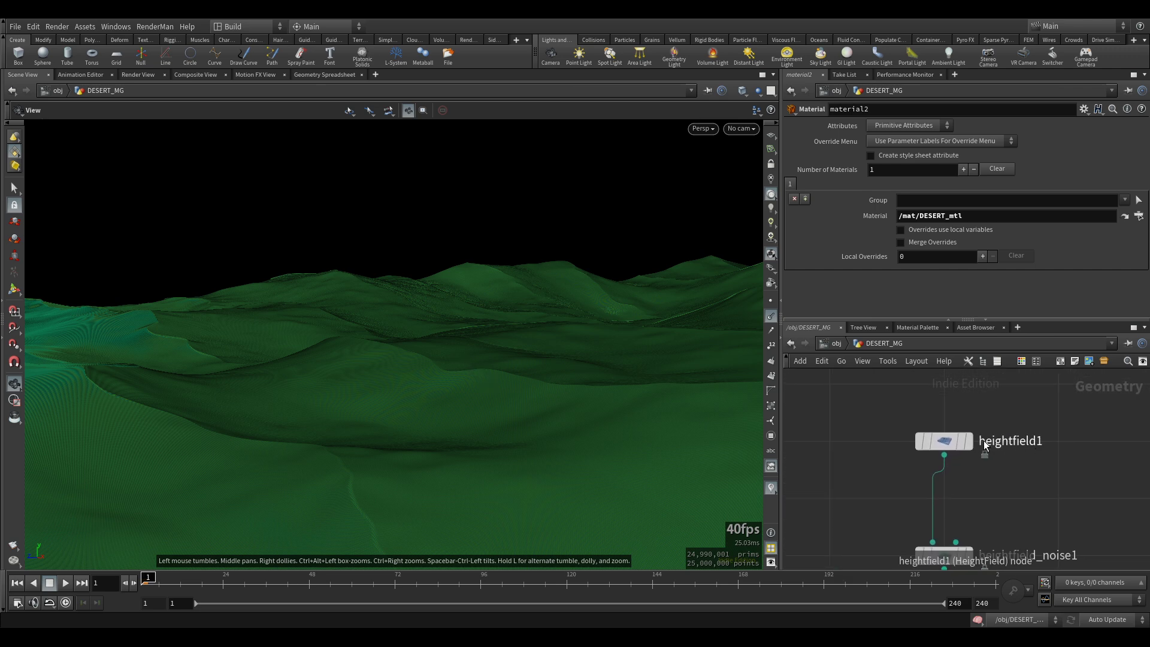
pyautogui.click(969, 441)
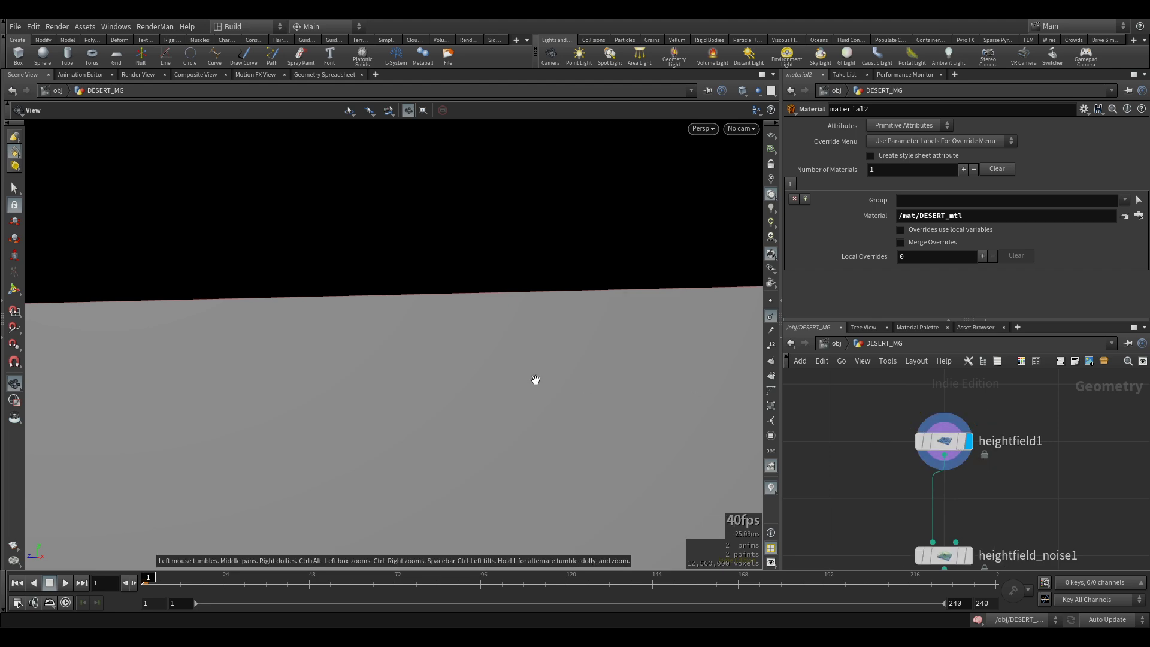
pyautogui.press('f')
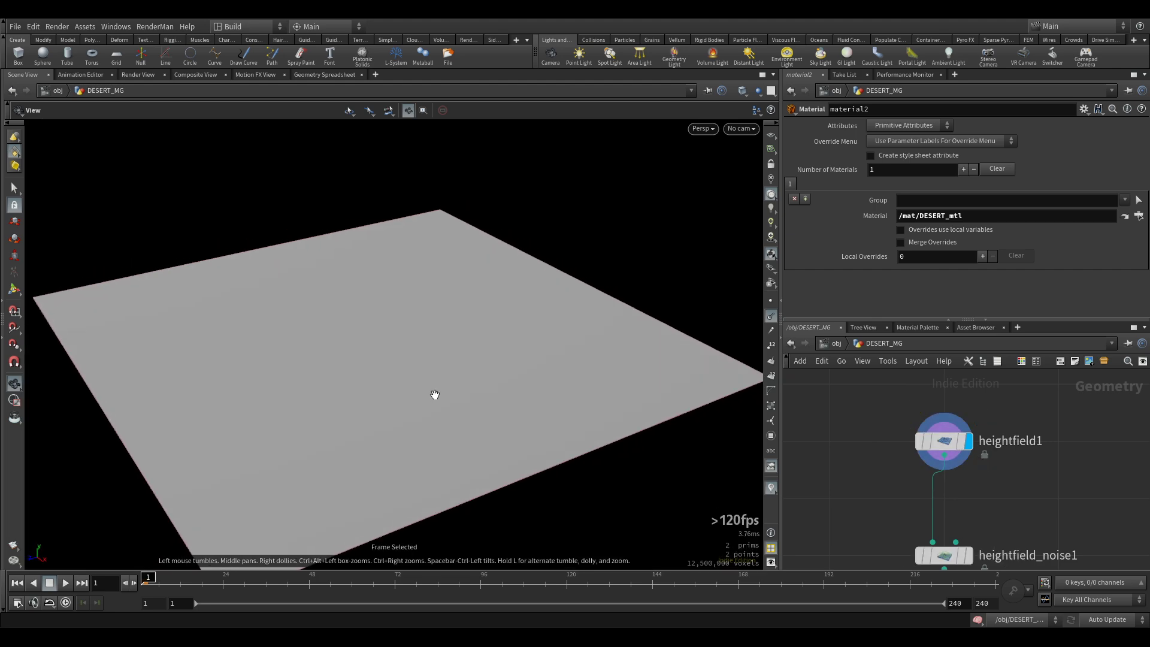
# Examine the heightfield1 node's size settings together with the flat base terrain
pyautogui.click(944, 441)
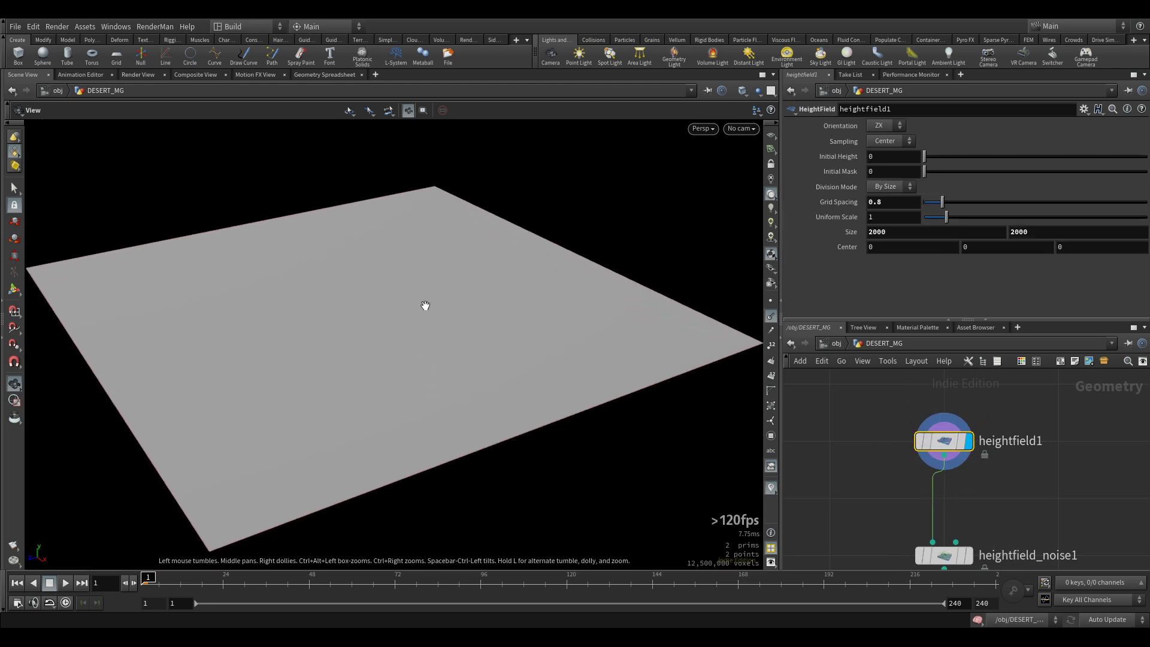
pyautogui.moveTo(425, 306); pyautogui.dragTo(412, 312)
pyautogui.moveTo(923, 234); pyautogui.dragTo(839, 234)
pyautogui.moveTo(1097, 232); pyautogui.dragTo(994, 234)
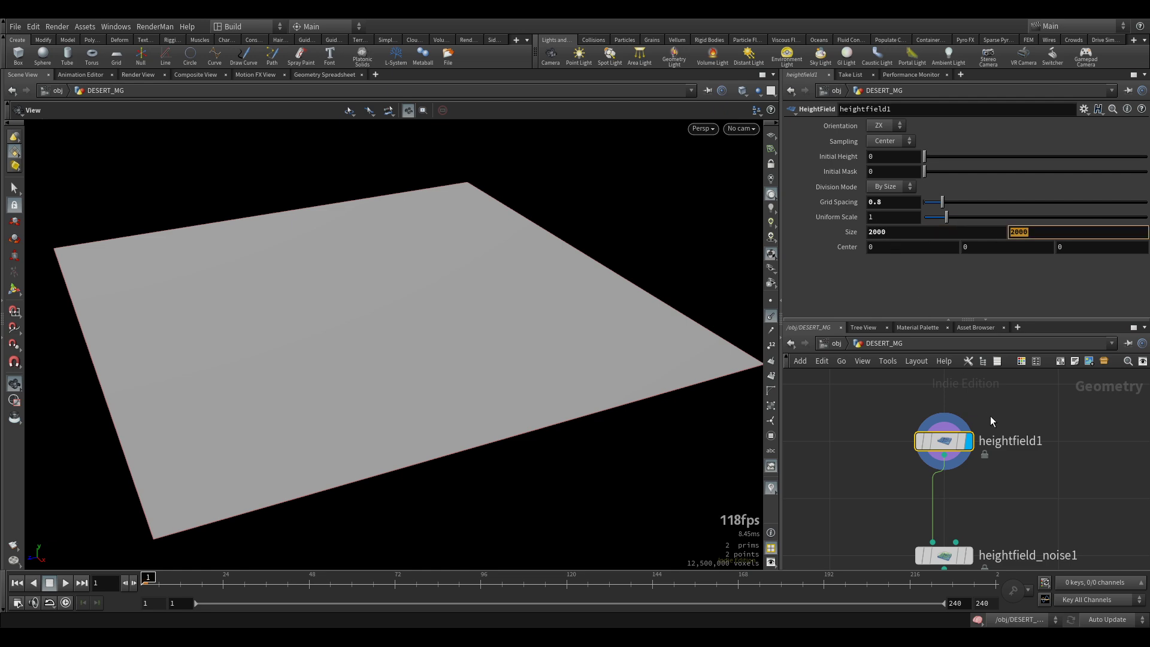
pyautogui.click(1071, 498)
pyautogui.moveTo(338, 258); pyautogui.dragTo(391, 257)
pyautogui.moveTo(505, 298); pyautogui.dragTo(473, 297)
pyautogui.moveTo(1102, 502); pyautogui.dragTo(1075, 416, button='middle')
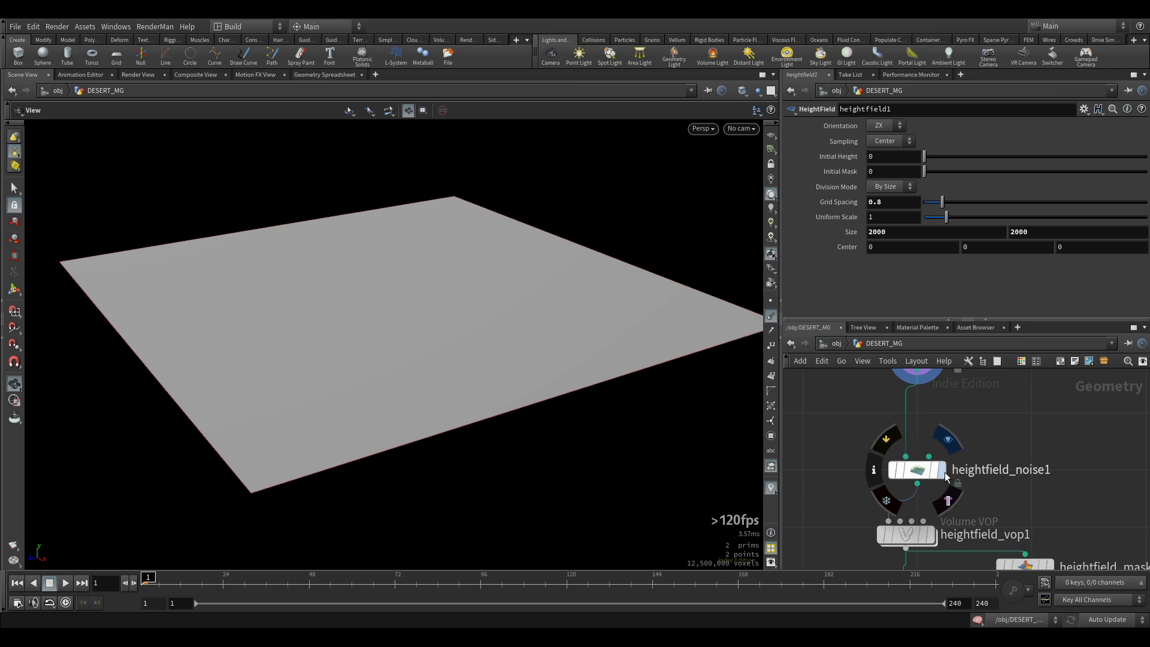
# Display the heightfield_noise1 output and examine its noise settings and large dune shapes from several angles
pyautogui.click(941, 470)
pyautogui.click(916, 471)
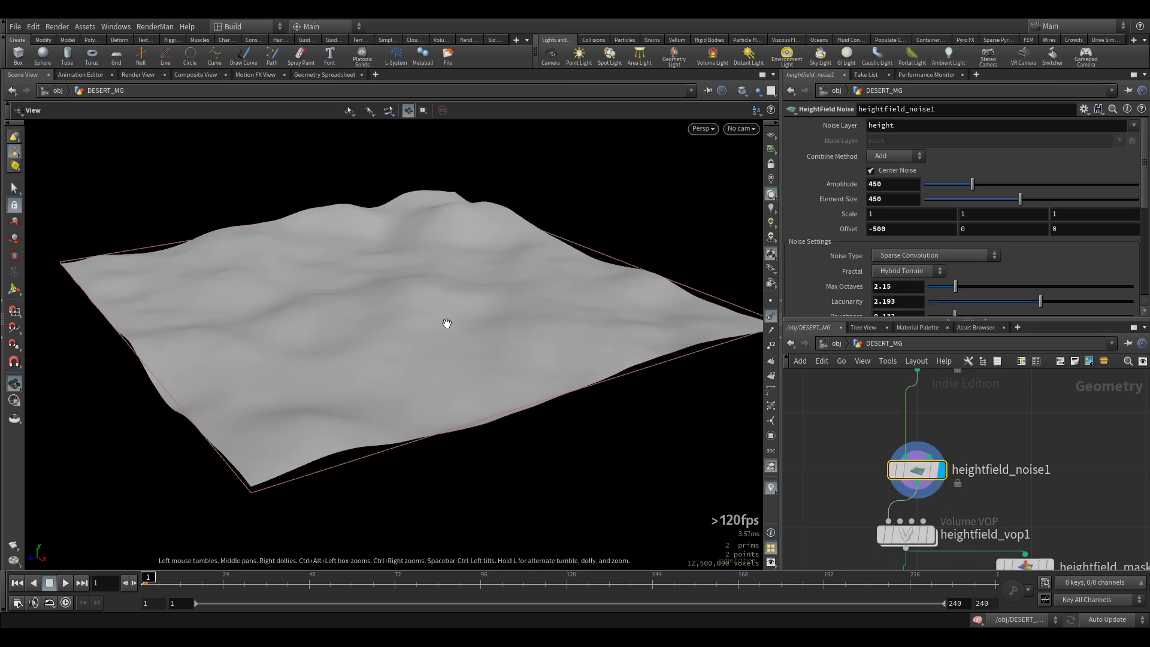
pyautogui.moveTo(458, 325); pyautogui.dragTo(436, 322)
pyautogui.scroll(3, 429, 299)
pyautogui.scroll(-3, 430, 300)
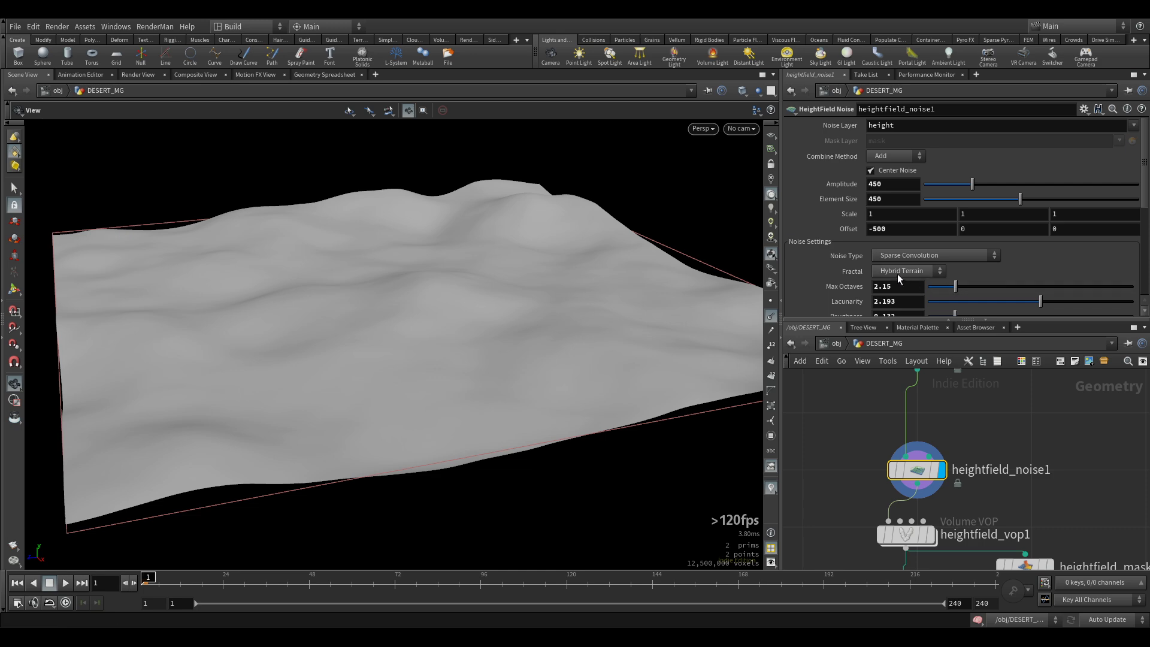
pyautogui.moveTo(411, 303); pyautogui.dragTo(640, 265)
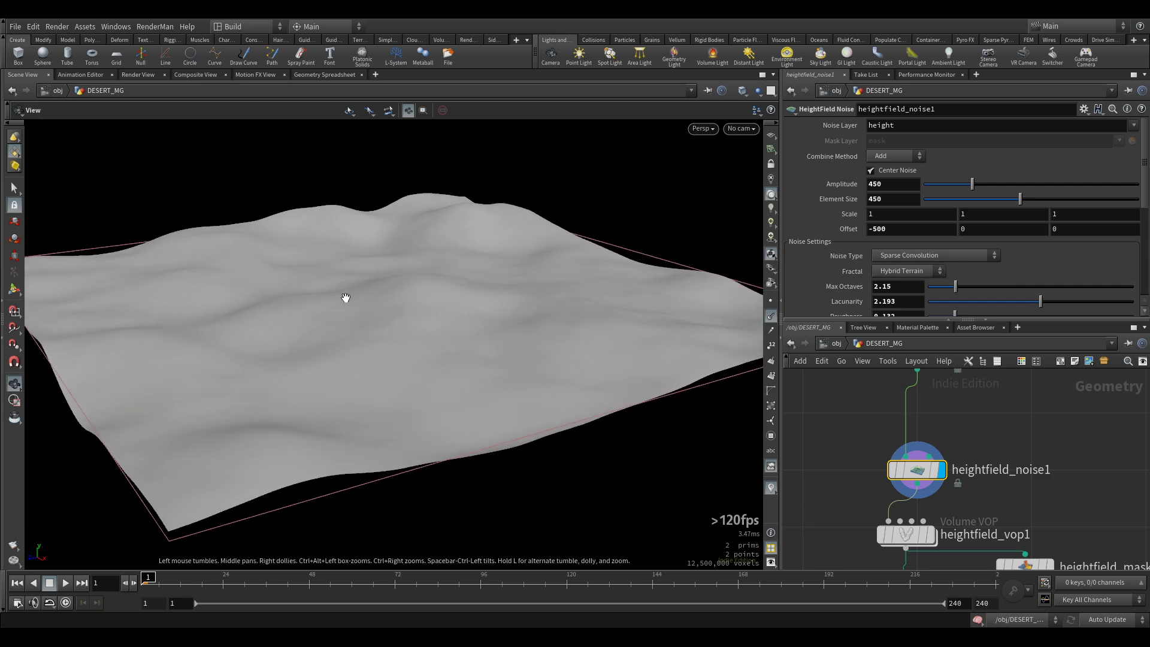
pyautogui.moveTo(344, 298); pyautogui.dragTo(234, 295)
pyautogui.moveTo(383, 321); pyautogui.dragTo(447, 327)
pyautogui.moveTo(855, 512); pyautogui.dragTo(838, 454, button='middle')
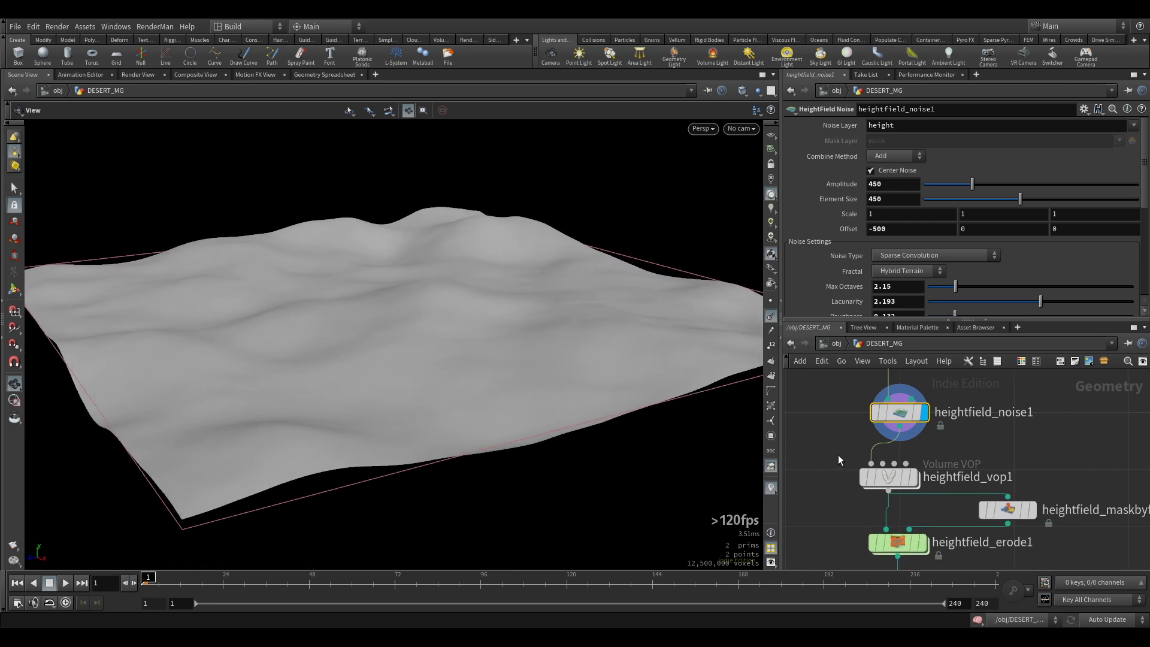
# Align heightfield_vop1 directly beneath heightfield_noise1 and open its VEX network in an enlarged view
pyautogui.moveTo(806, 445); pyautogui.dragTo(909, 489)
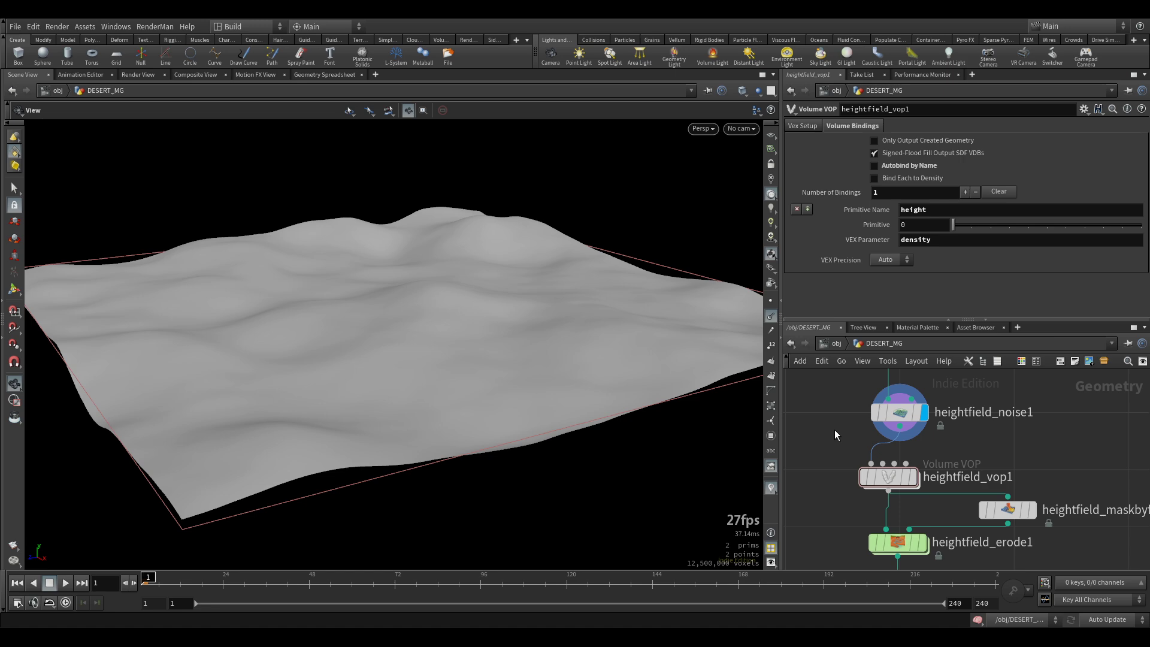
pyautogui.moveTo(832, 441); pyautogui.dragTo(951, 505)
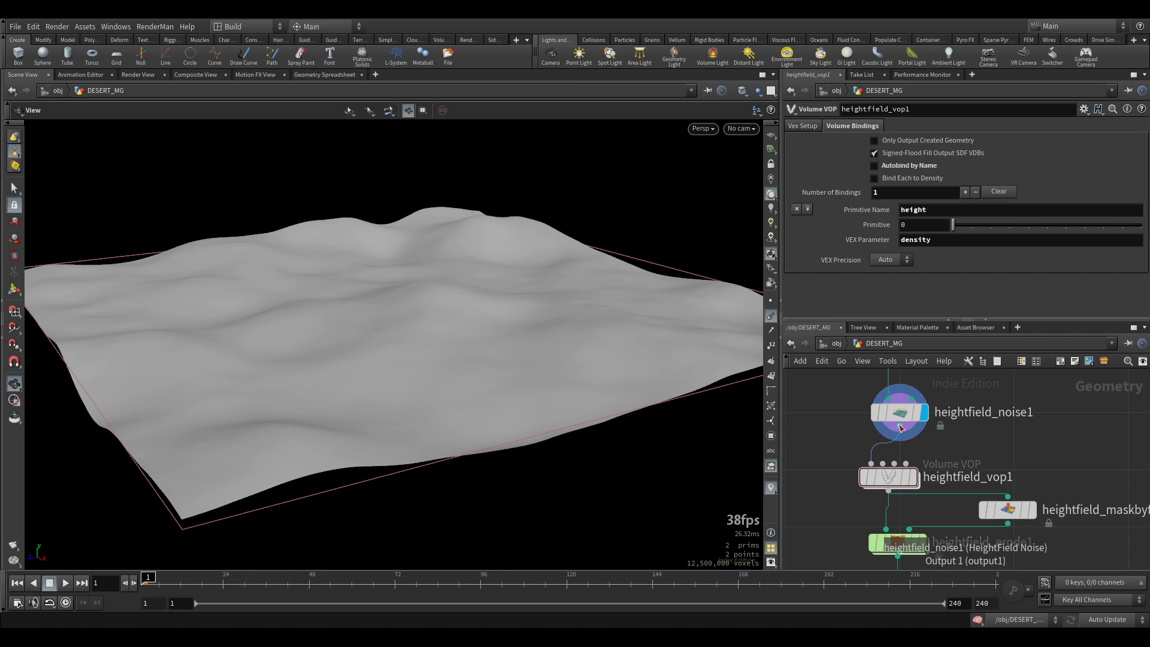
pyautogui.moveTo(903, 419)
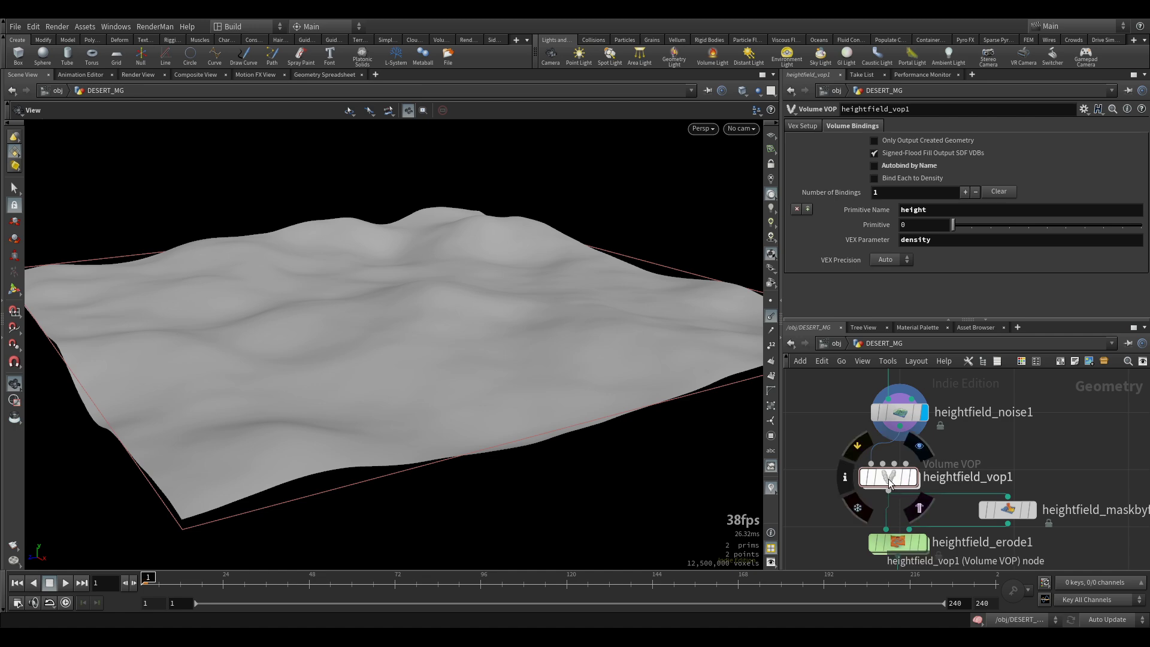
pyautogui.moveTo(879, 484); pyautogui.dragTo(890, 477)
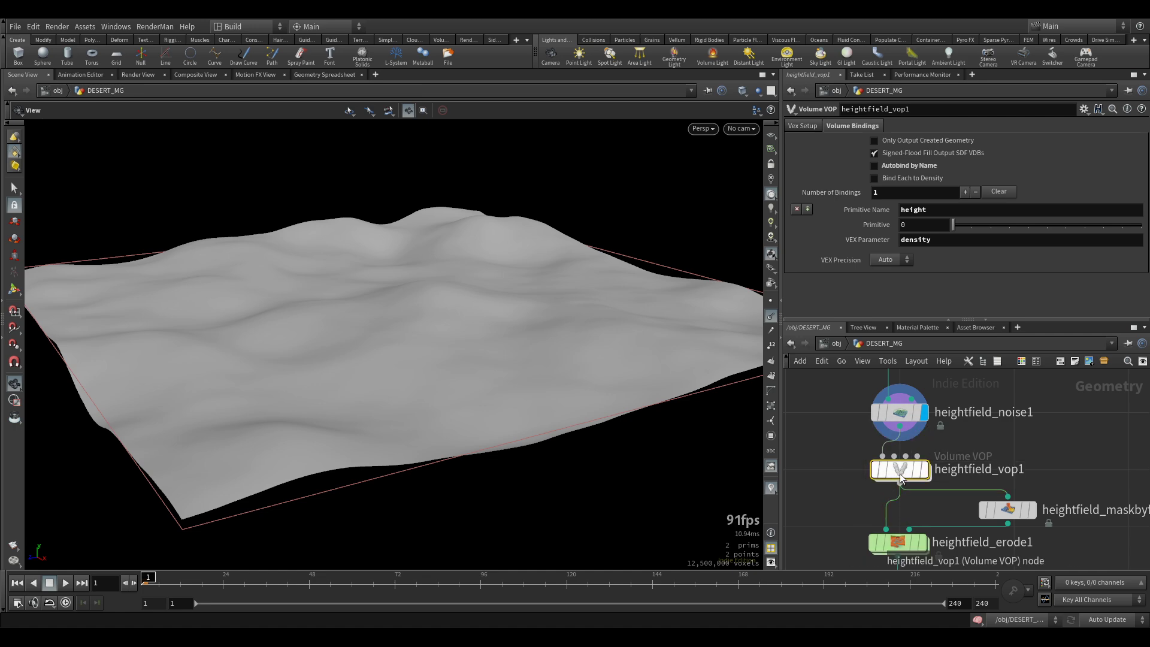
pyautogui.doubleClick(899, 472)
pyautogui.moveTo(891, 525); pyautogui.dragTo(903, 551, button='middle')
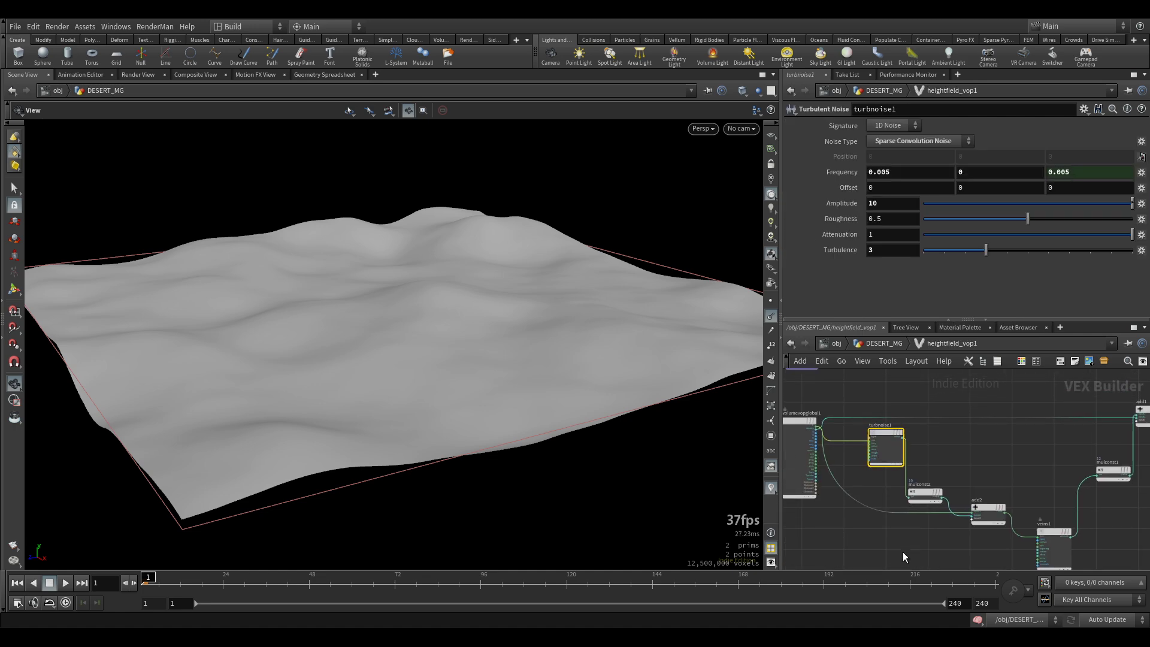
pyautogui.hotkey('ctrl', 'b')
# Move the turbnoise1 node slightly lower in the VEX network and bring up the veins1 node's parameters
pyautogui.scroll(3, 602, 344)
pyautogui.moveTo(622, 355); pyautogui.dragTo(528, 363, button='middle')
pyautogui.moveTo(336, 294); pyautogui.dragTo(343, 326)
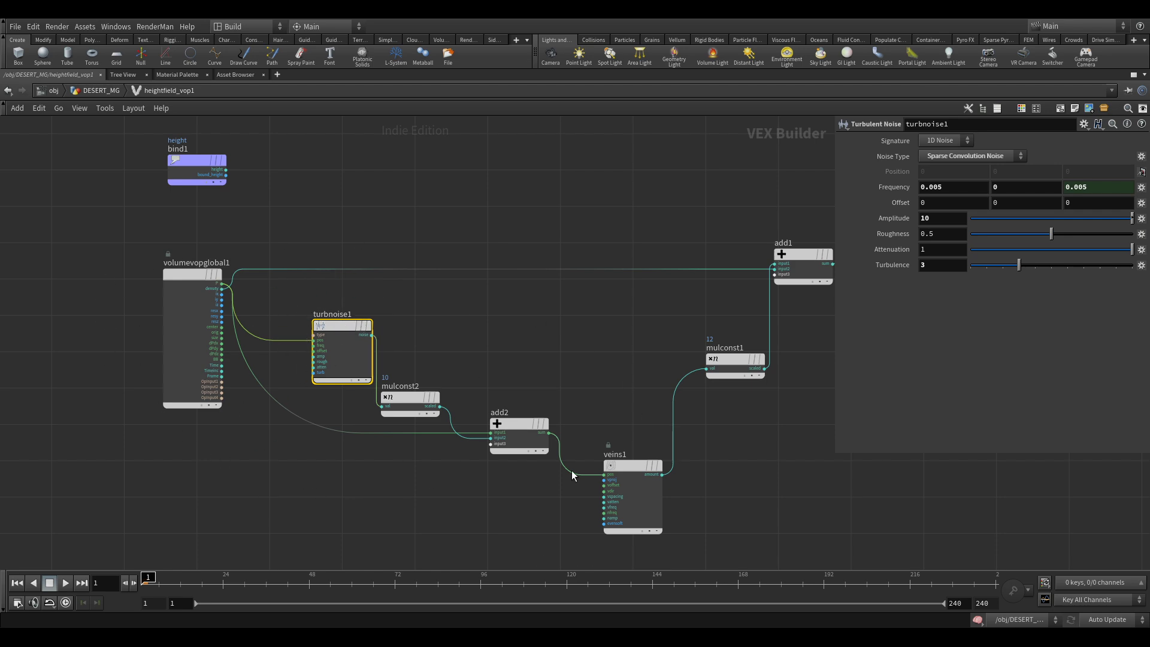
pyautogui.moveTo(762, 470); pyautogui.dragTo(741, 425, button='middle')
pyautogui.click(609, 419)
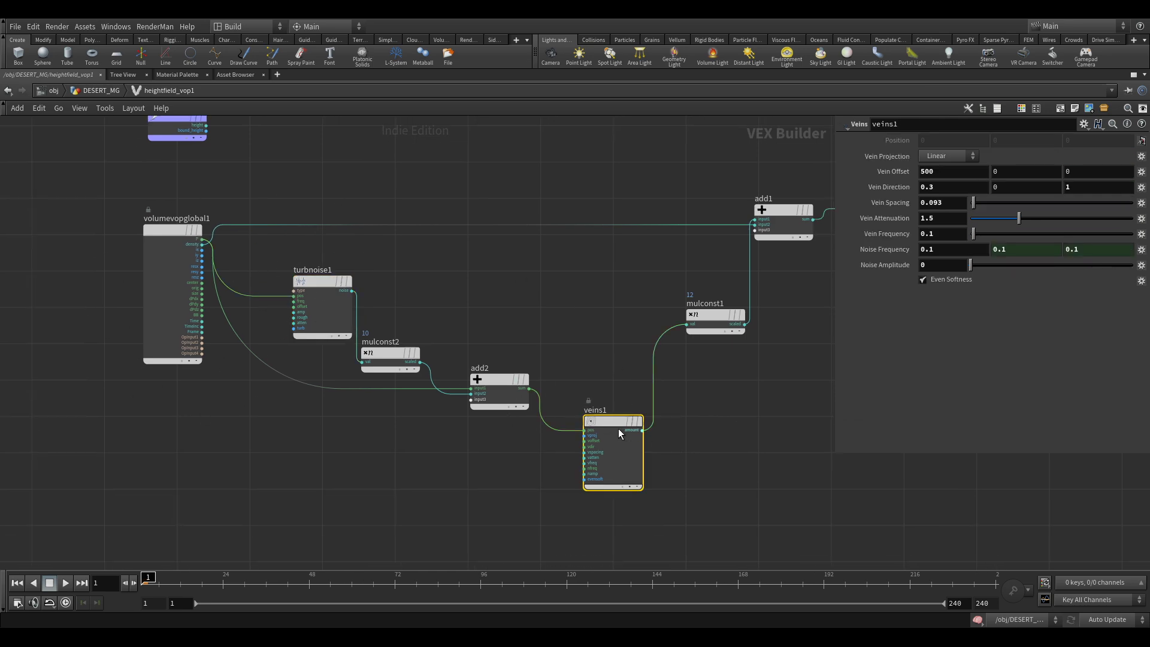
pyautogui.scroll(3, 366, 289)
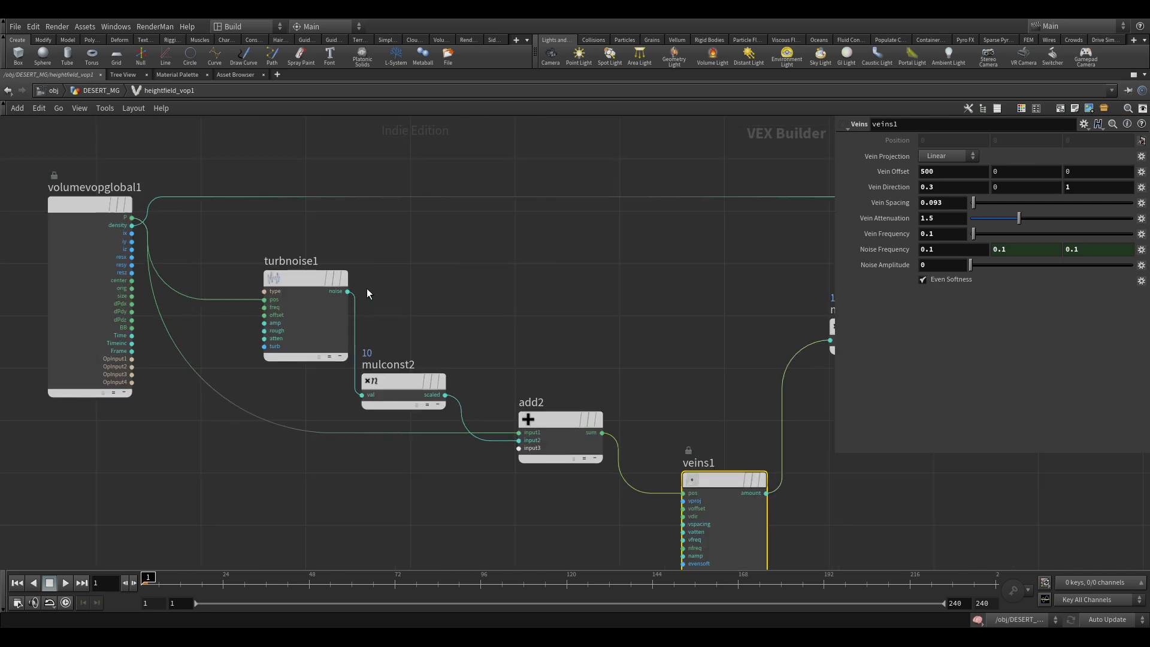
# Spread the mulconst2, add2 and veins1 nodes farther apart so their connections are easy to follow
pyautogui.moveTo(366, 289); pyautogui.dragTo(391, 253, button='middle')
pyautogui.moveTo(426, 345); pyautogui.dragTo(492, 269)
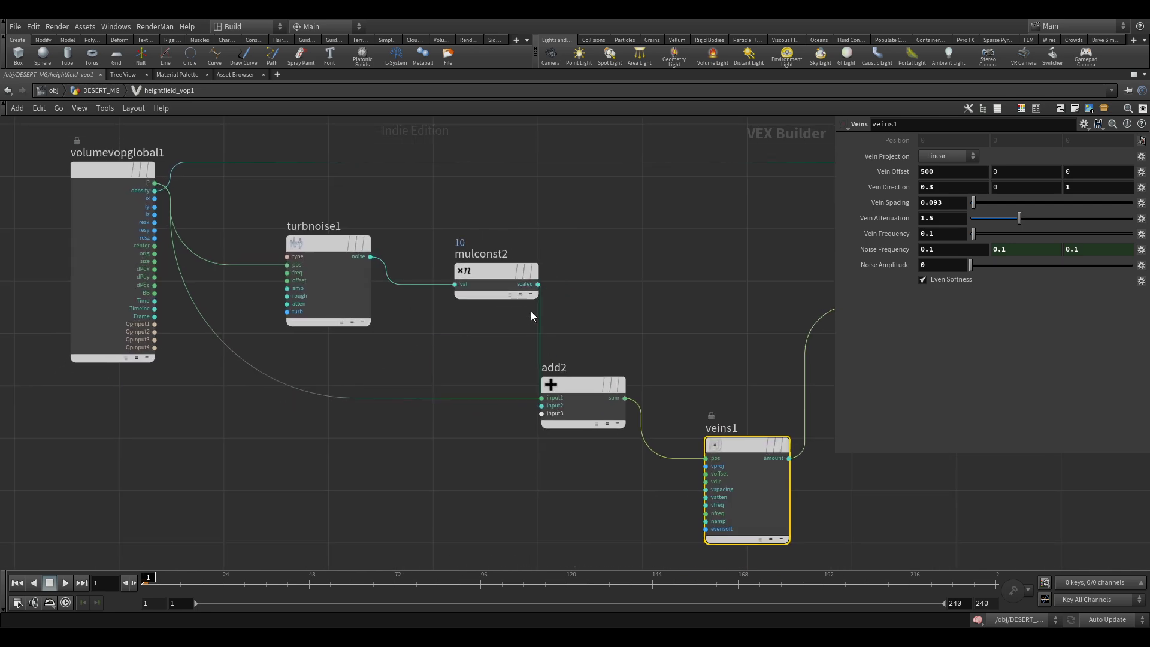
pyautogui.moveTo(580, 390); pyautogui.dragTo(640, 373)
pyautogui.moveTo(744, 347); pyautogui.dragTo(626, 311, button='middle')
pyautogui.moveTo(644, 413); pyautogui.dragTo(734, 416)
pyautogui.moveTo(479, 231); pyautogui.dragTo(566, 254, button='middle')
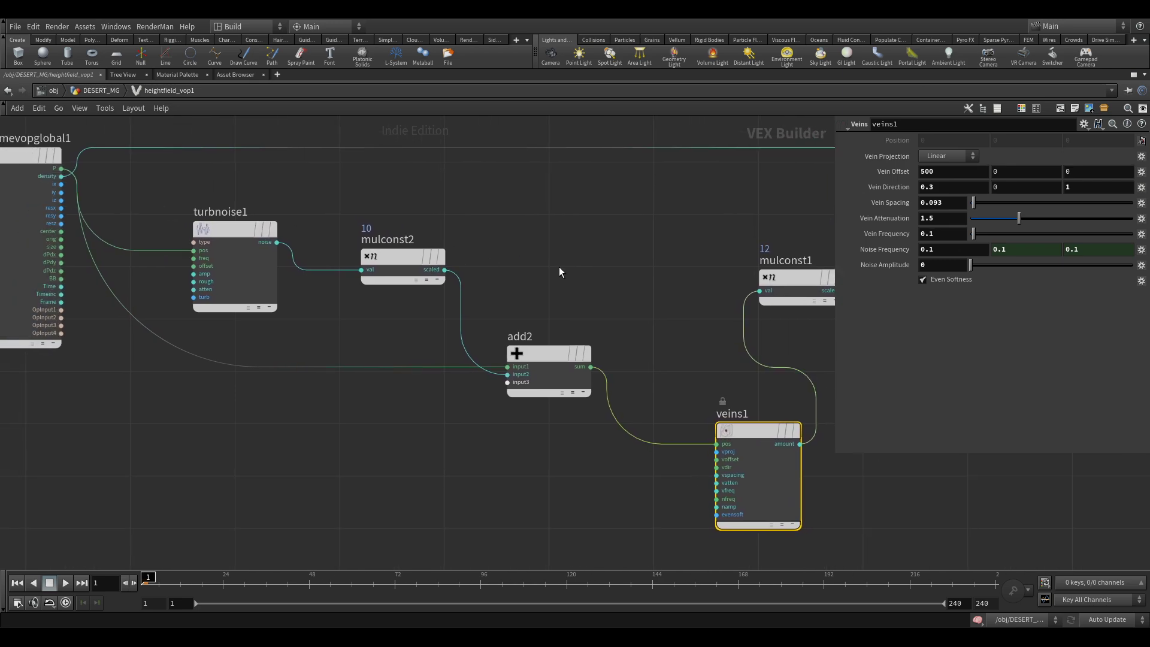
# Move mulconst1, volumevopoutput1 and add1 farther along the chain to lay out the end of the VEX network clearly
pyautogui.moveTo(594, 296); pyautogui.dragTo(418, 230, button='middle')
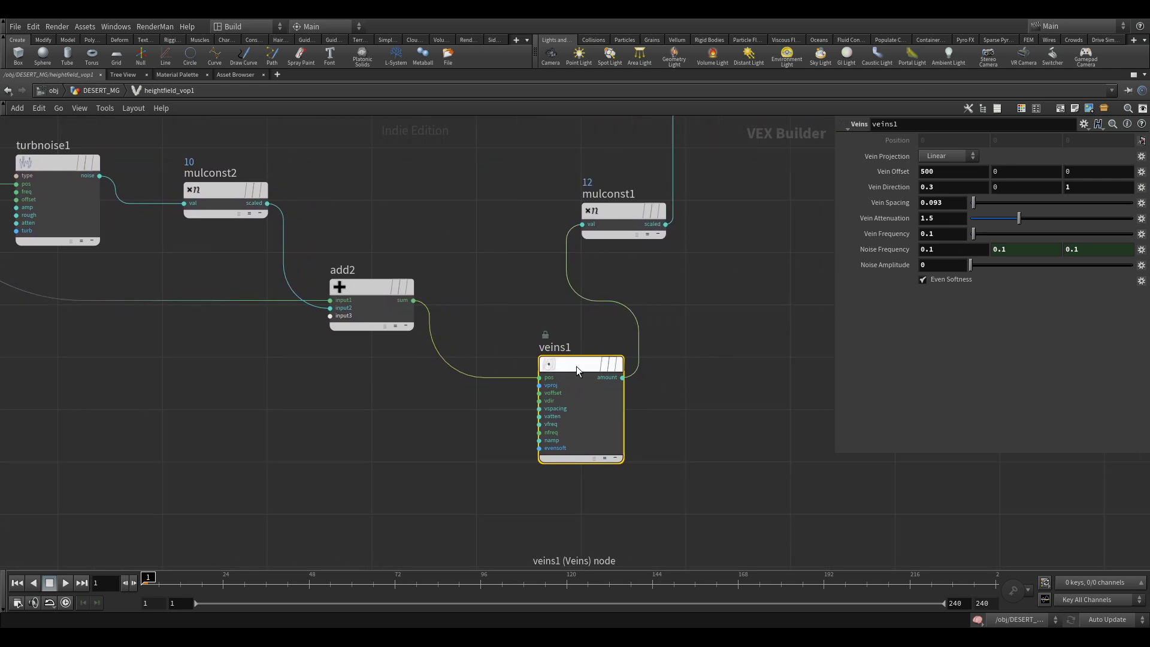
pyautogui.moveTo(725, 281); pyautogui.dragTo(687, 400, button='middle')
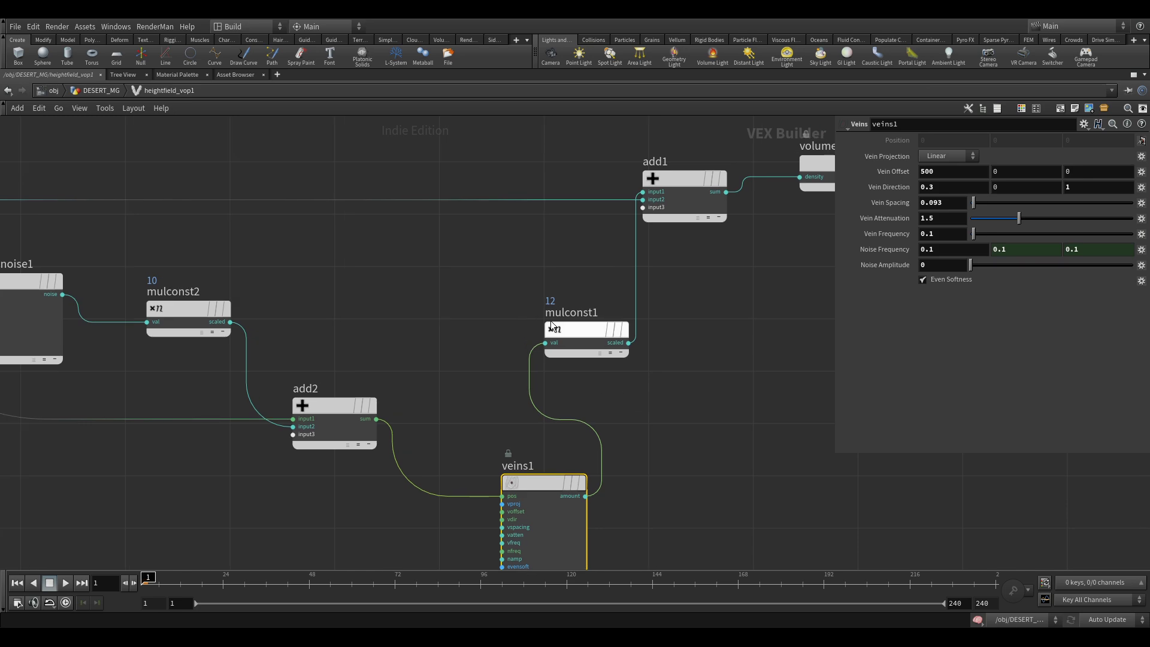
pyautogui.moveTo(623, 326); pyautogui.dragTo(685, 338)
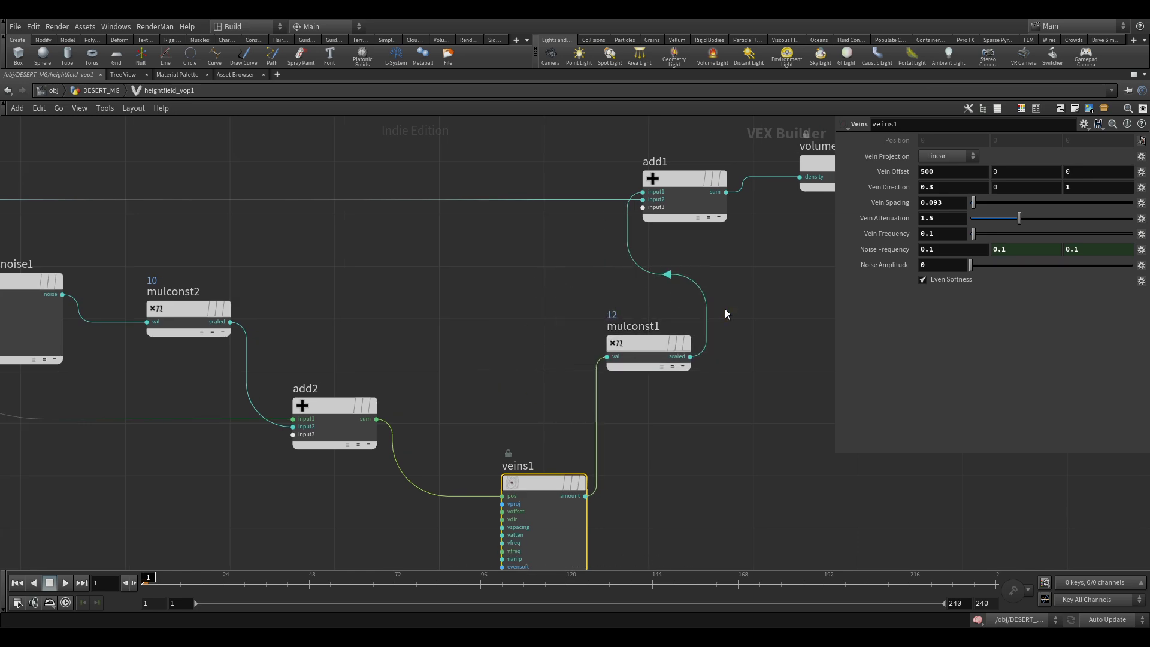
pyautogui.moveTo(721, 201); pyautogui.dragTo(570, 306, button='middle')
pyautogui.moveTo(321, 259); pyautogui.dragTo(298, 267, button='middle')
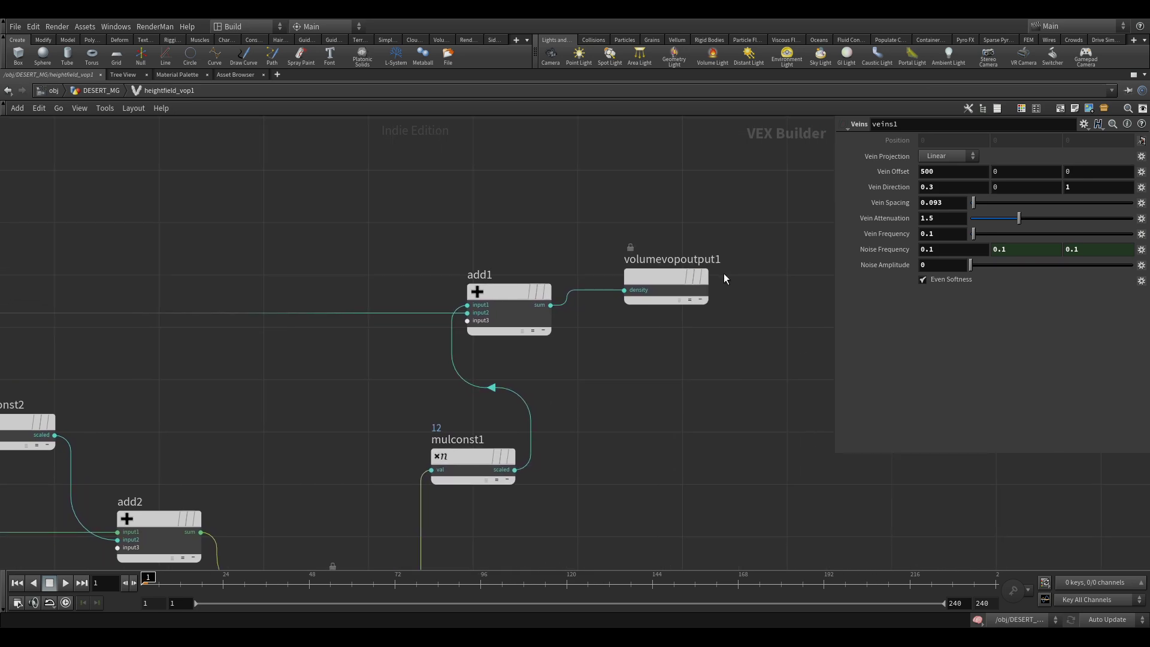
pyautogui.moveTo(664, 271); pyautogui.dragTo(757, 258)
pyautogui.moveTo(518, 290); pyautogui.dragTo(621, 308)
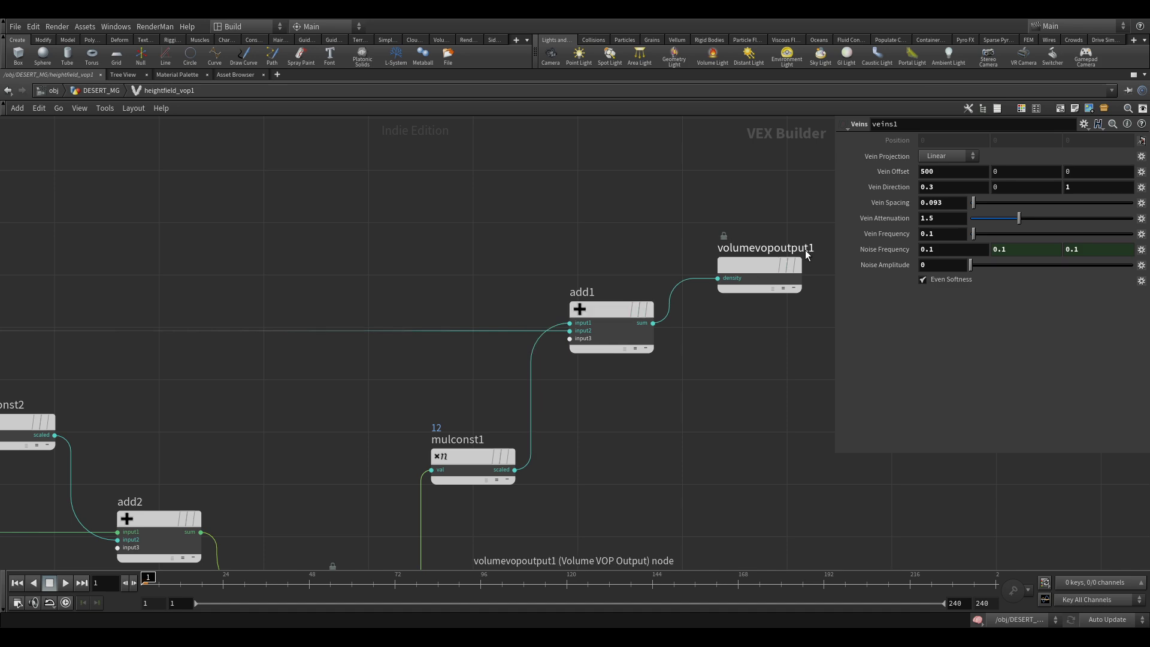
pyautogui.moveTo(777, 346); pyautogui.dragTo(698, 319, button='middle')
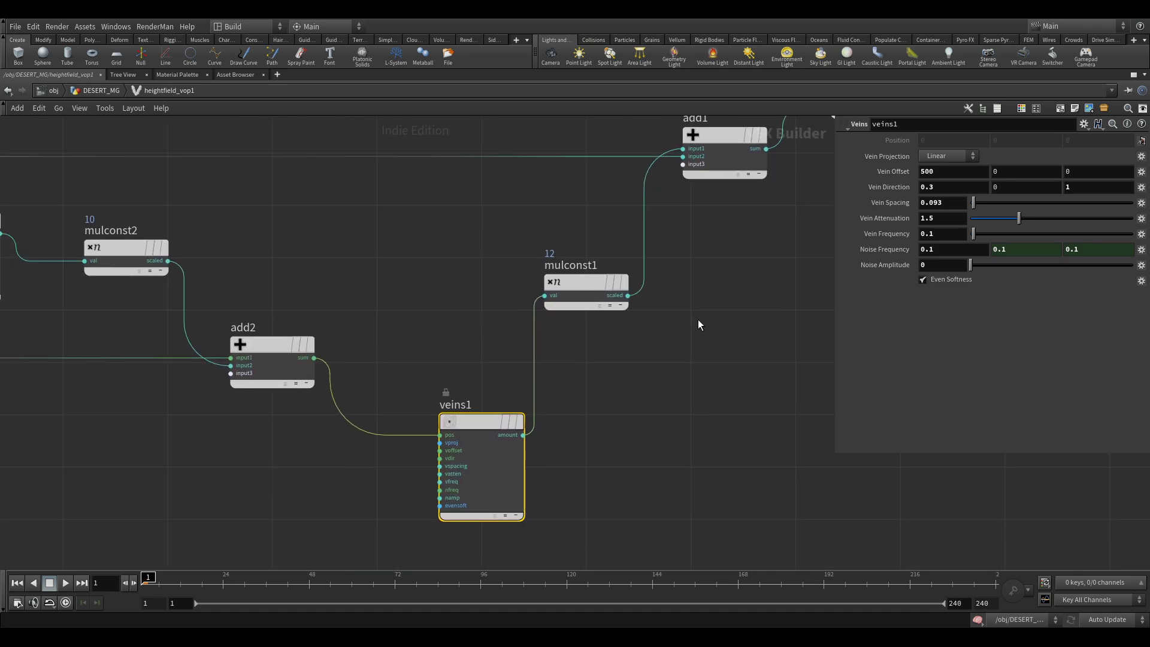
# Restore the split pane layout and go back up to the DESERT_MG geometry network
pyautogui.click(934, 186)
pyautogui.press('Tab')
pyautogui.press('Tab')
pyautogui.press('Tab')
pyautogui.press('Tab')
pyautogui.hotkey('ctrl', 'b')
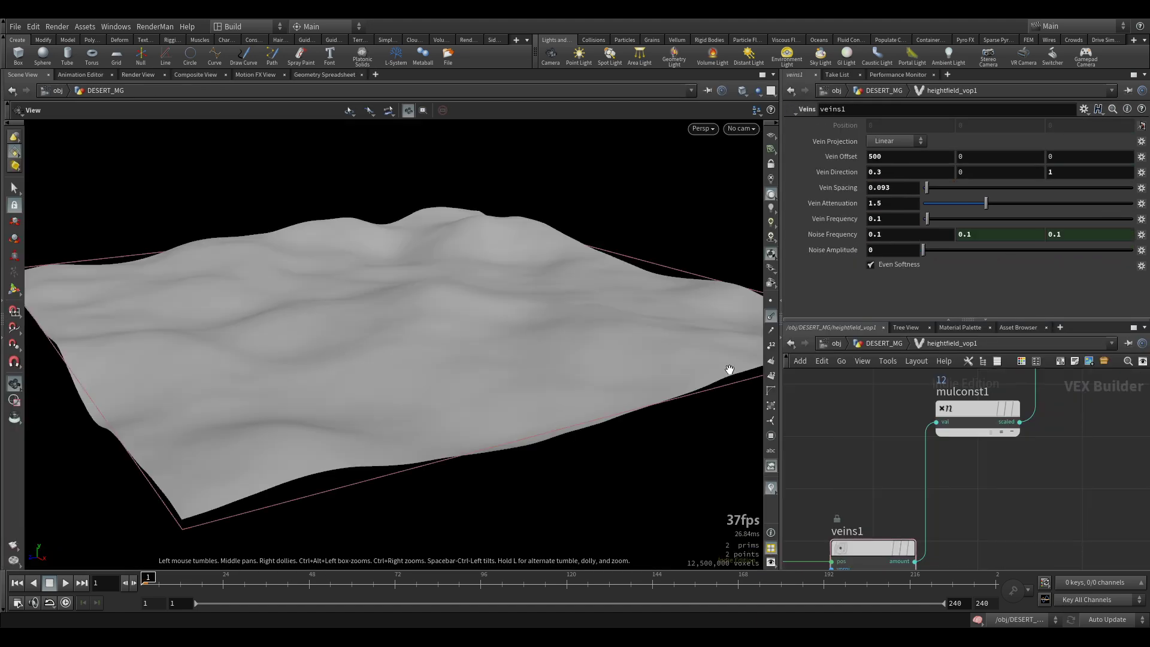
pyautogui.press('u')
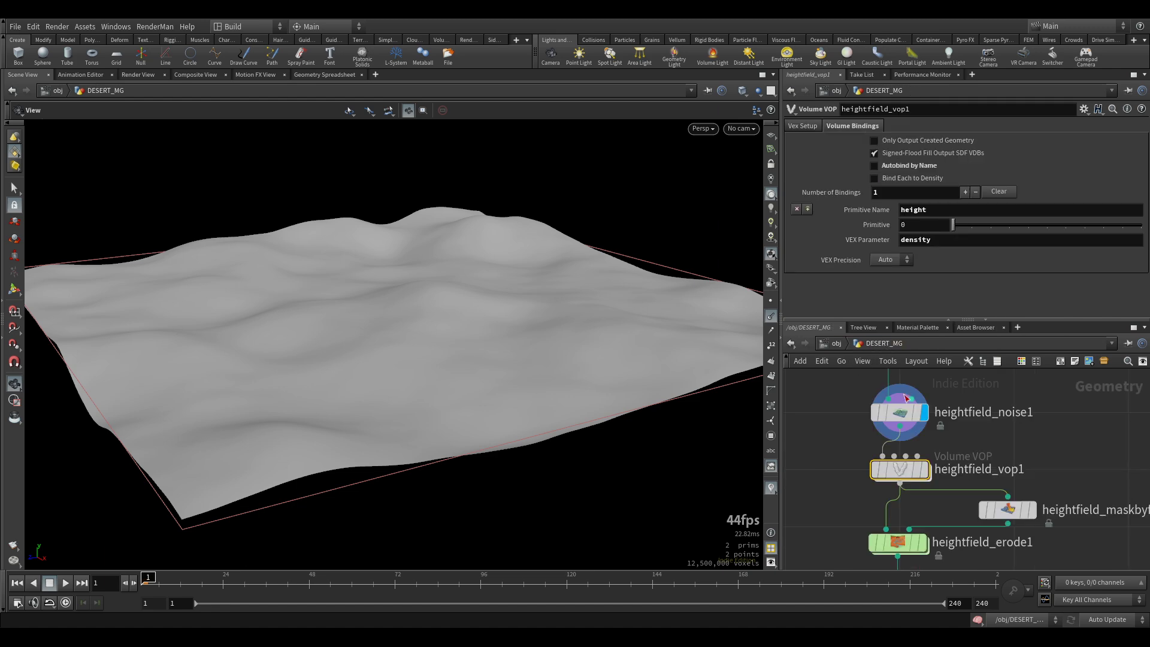
# Display the output of heightfield_vop1 and view the terrain surface up close
pyautogui.click(923, 468)
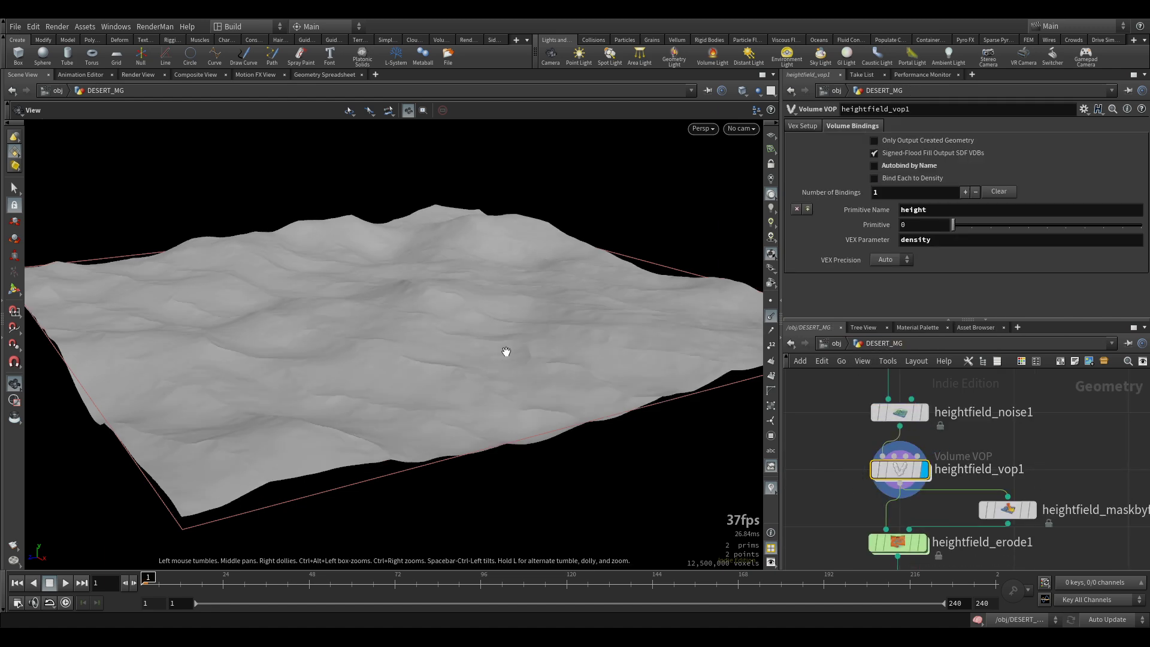
pyautogui.moveTo(436, 325); pyautogui.dragTo(388, 381)
pyautogui.scroll(5, 412, 372)
# Open heightfield_vop1's VEX network and bring up the turbnoise1 node's parameters
pyautogui.doubleClick(913, 470)
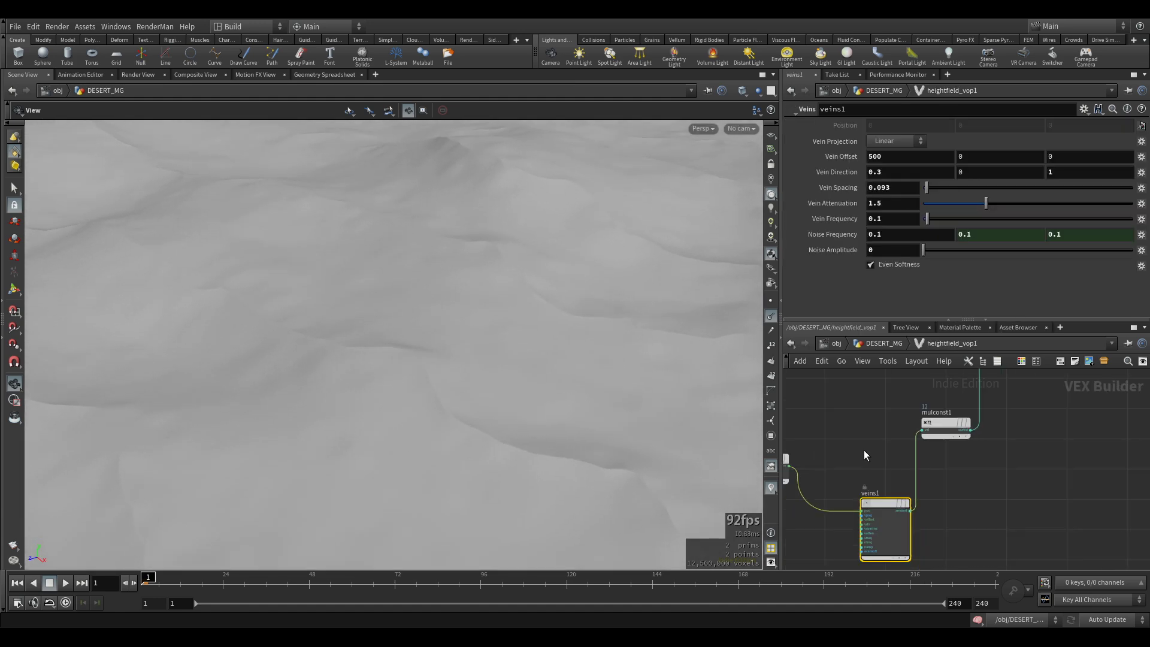
pyautogui.moveTo(955, 448); pyautogui.dragTo(1085, 451, button='middle')
pyautogui.scroll(5, 1004, 450)
pyautogui.click(891, 430)
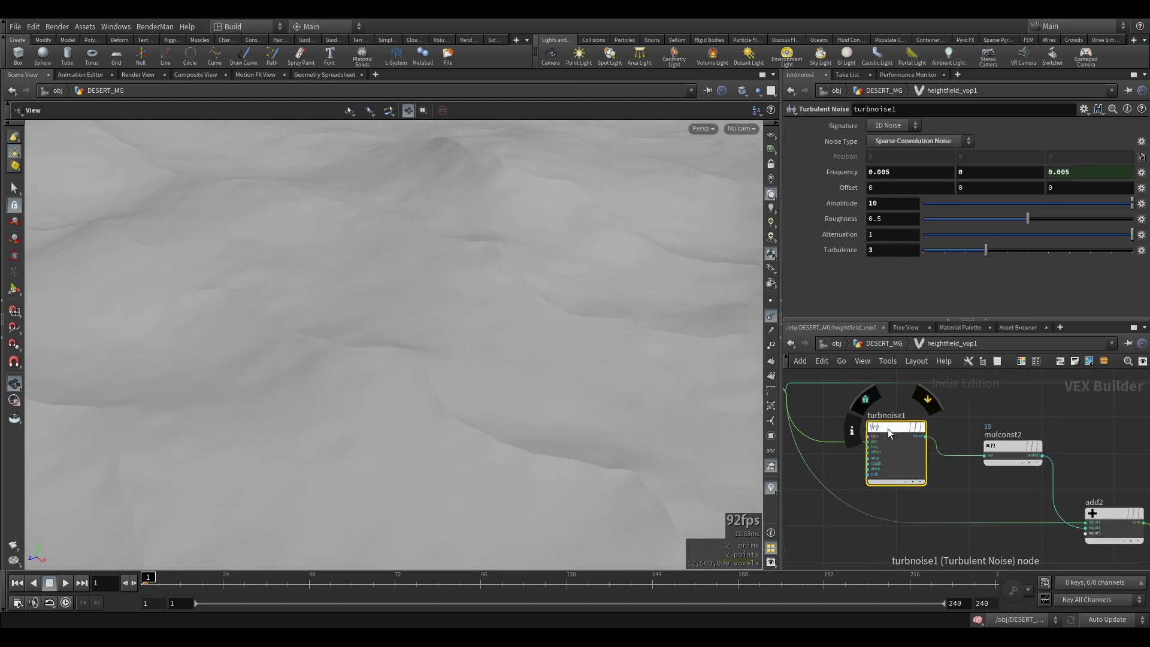
# Try a turbnoise1 frequency of 0.001 on the linked first and third components
pyautogui.doubleClick(907, 175)
pyautogui.scroll(-3, 491, 338)
pyautogui.moveTo(496, 339); pyautogui.dragTo(511, 318)
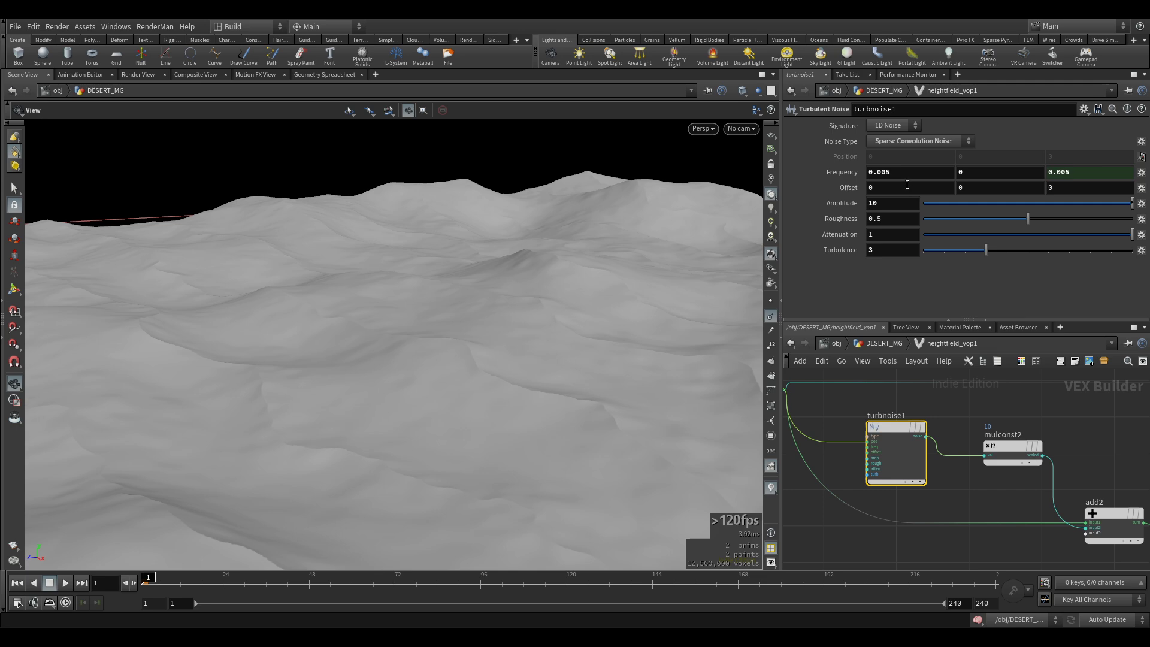
pyautogui.moveTo(888, 174); pyautogui.dragTo(885, 174)
pyautogui.press('Return')
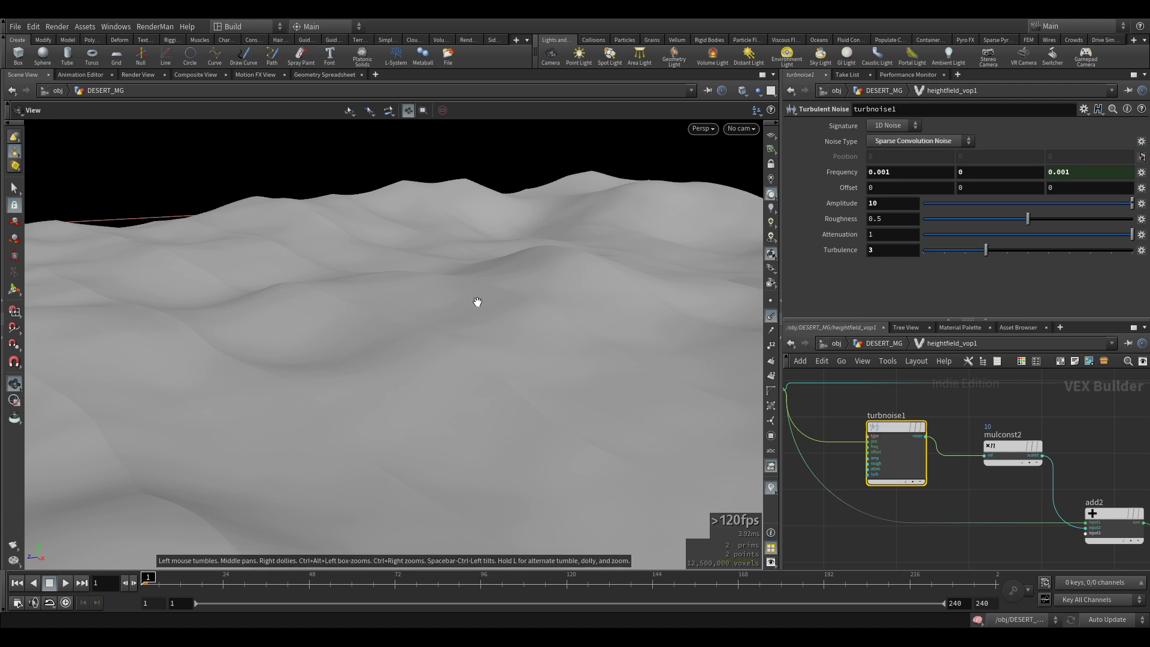
# Lower the turbnoise1 frequency to 0.0001 to compare the dune shapes
pyautogui.moveTo(477, 326); pyautogui.dragTo(497, 322)
pyautogui.moveTo(428, 315); pyautogui.dragTo(414, 293)
pyautogui.click(903, 173)
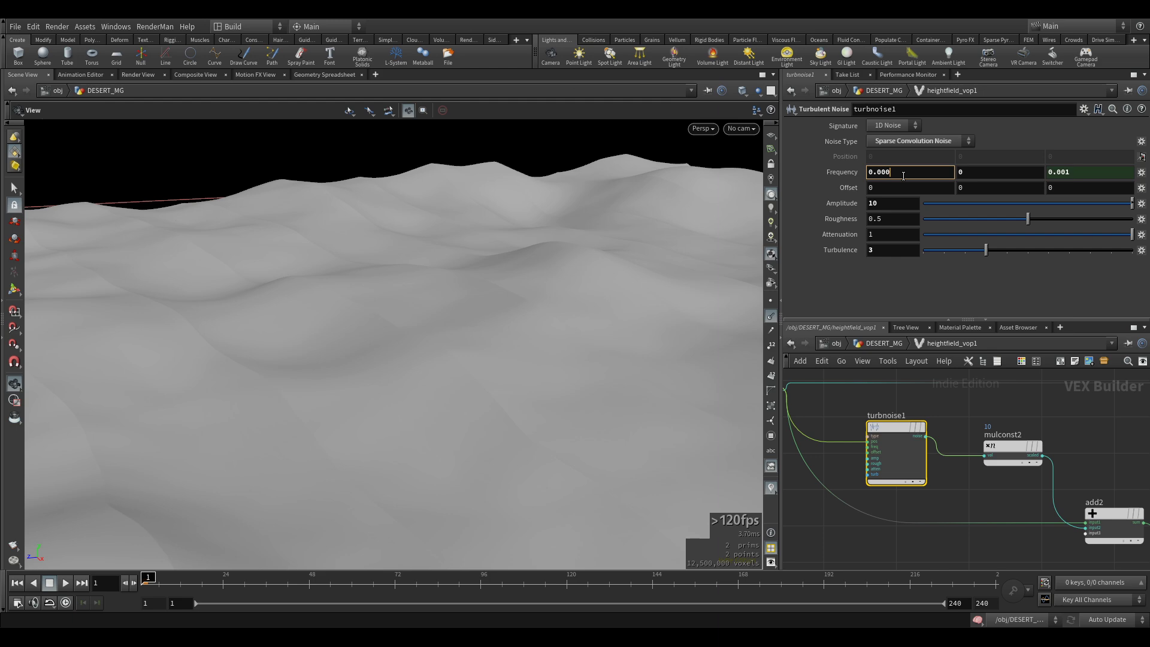
pyautogui.press('Return')
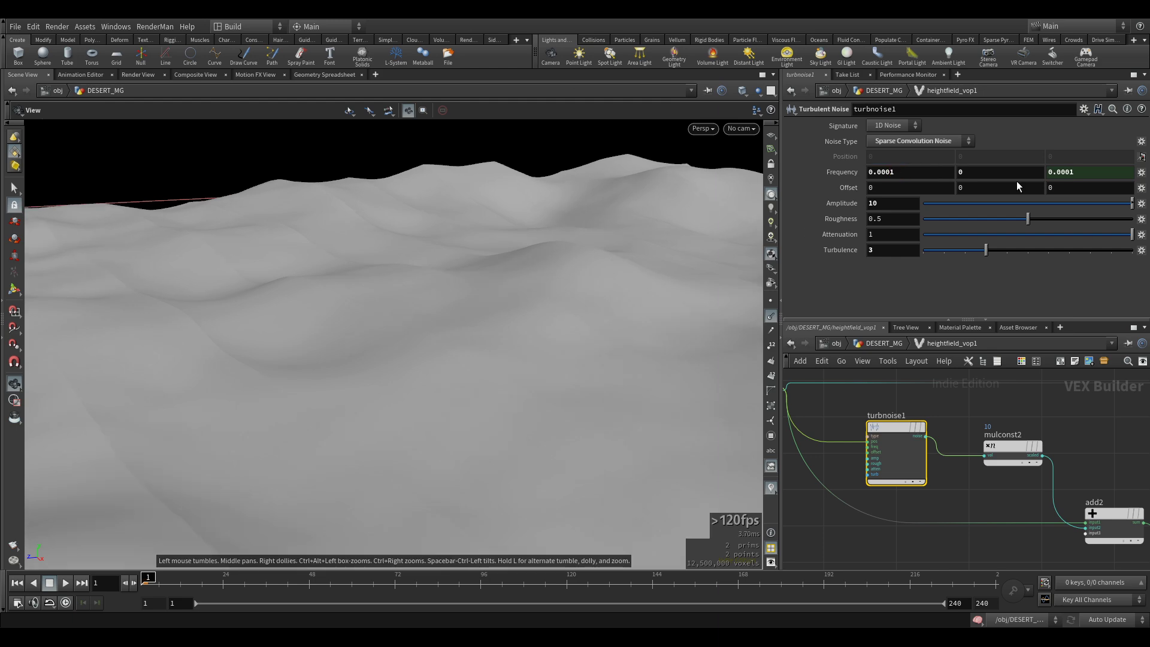
# Try a turbnoise1 frequency of 0.0005
pyautogui.moveTo(879, 174)
pyautogui.mouseDown(button='middle')
pyautogui.moveTo(936, 169)
pyautogui.moveTo(872, 172)
pyautogui.mouseUp(button='middle')
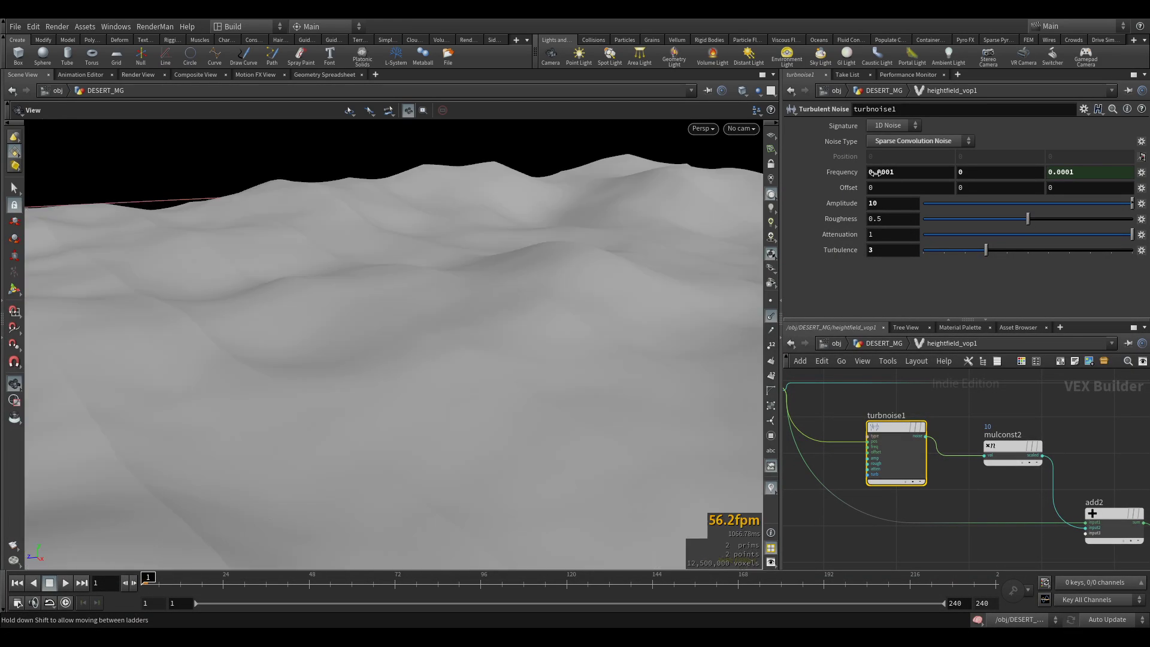
pyautogui.click(887, 171)
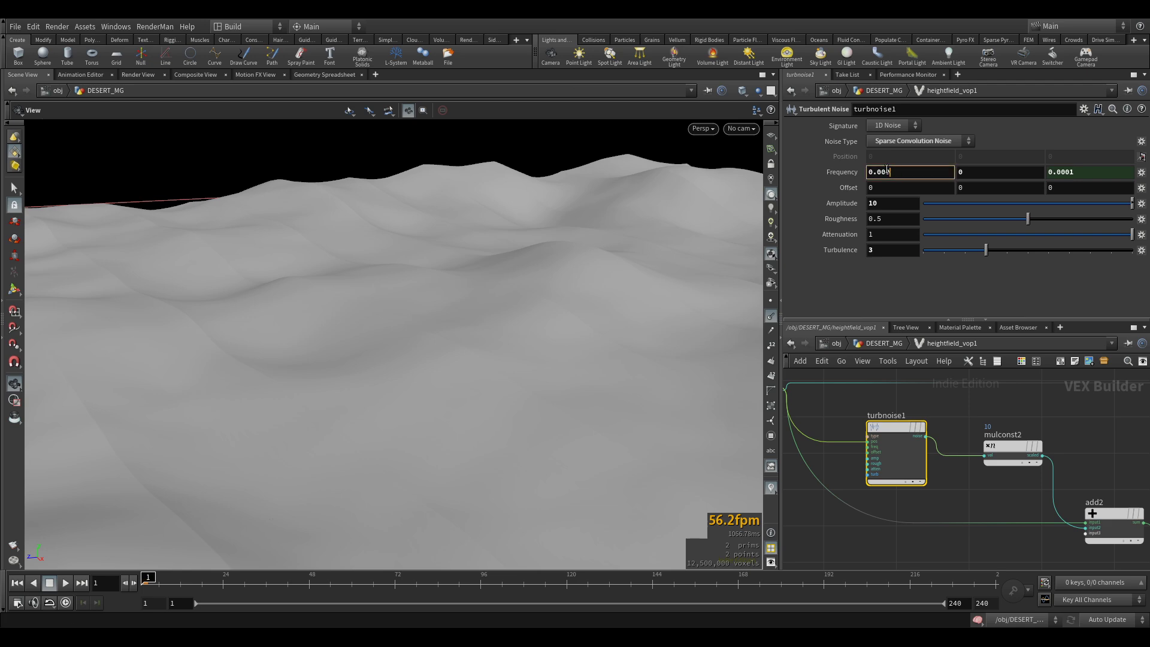
pyautogui.write('5')
pyautogui.press('Return')
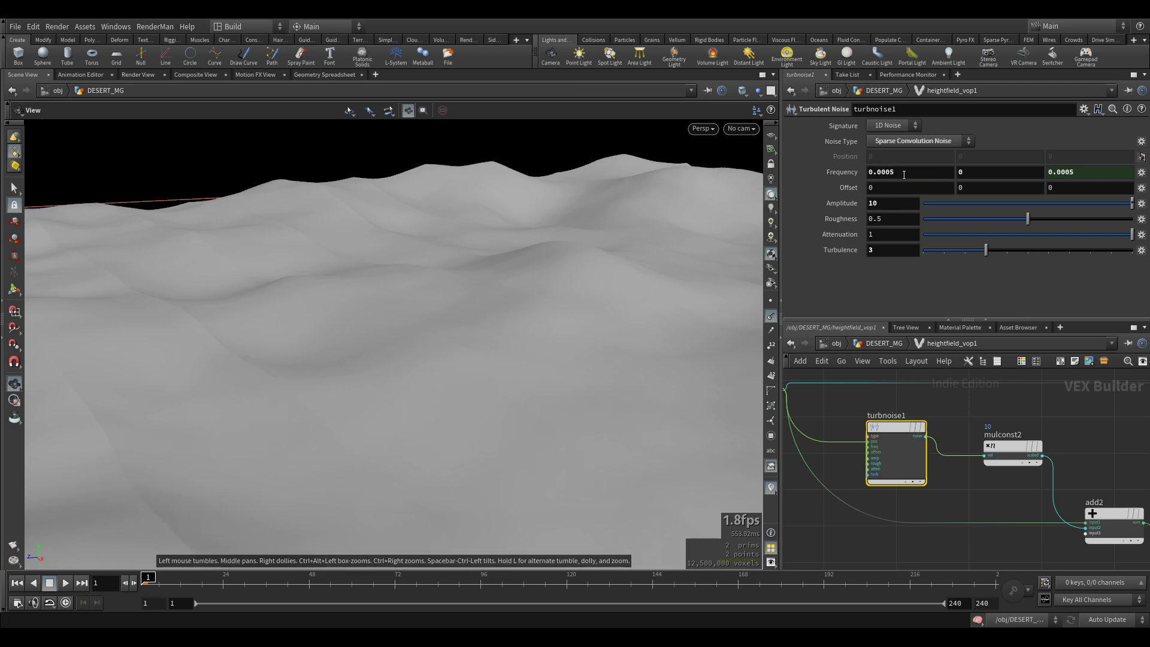
# Set the turbnoise1 frequency to 0.005 and view the terrain from a wider angle
pyautogui.click(887, 172)
pyautogui.press('BackSpace')
pyautogui.press('Return')
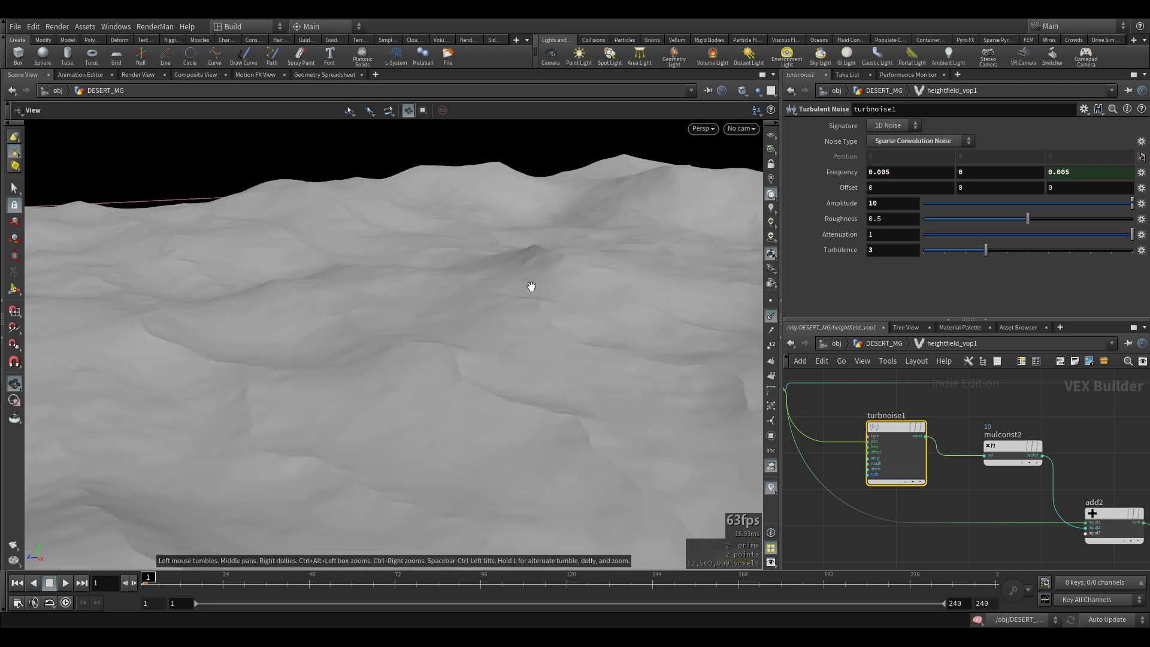
pyautogui.moveTo(572, 309)
pyautogui.mouseDown()
pyautogui.moveTo(541, 300)
pyautogui.moveTo(577, 300)
pyautogui.mouseUp()
pyautogui.scroll(-3, 1051, 427)
# Bring up the veins1 node's parameters in the VEX network
pyautogui.moveTo(1078, 424); pyautogui.dragTo(846, 401, button='middle')
pyautogui.scroll(4, 929, 494)
pyautogui.click(940, 488)
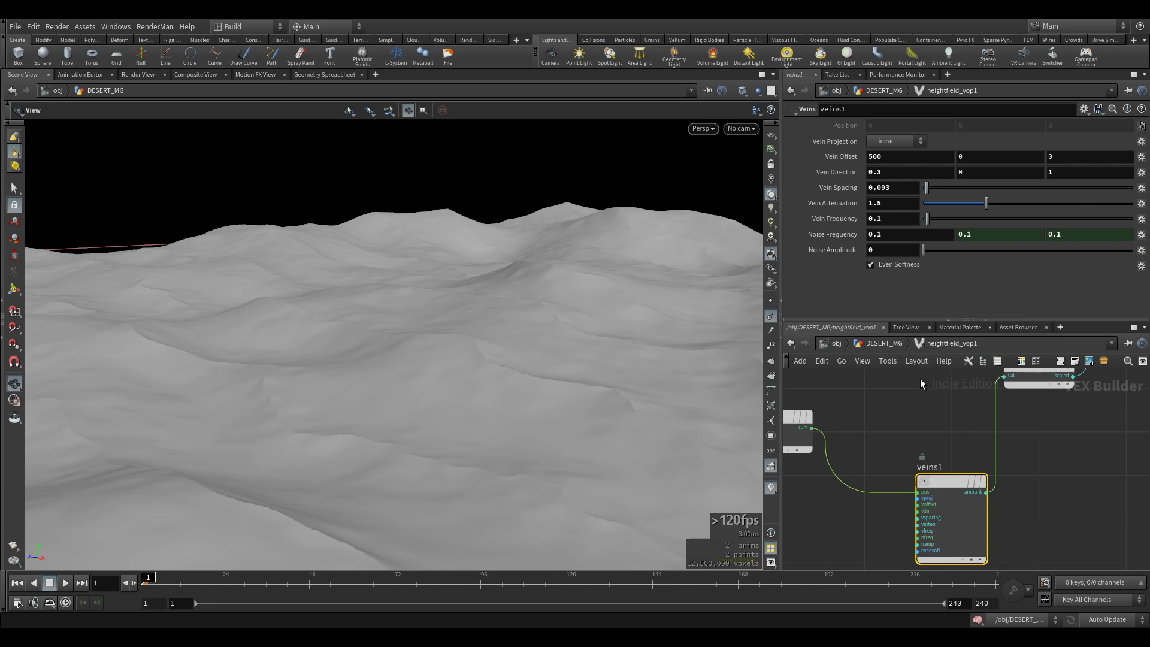
# Return to the turbnoise1 node and set its frequency to 0.001 again for comparison
pyautogui.scroll(-4, 919, 412)
pyautogui.moveTo(867, 400); pyautogui.dragTo(1023, 459, button='middle')
pyautogui.scroll(3, 877, 441)
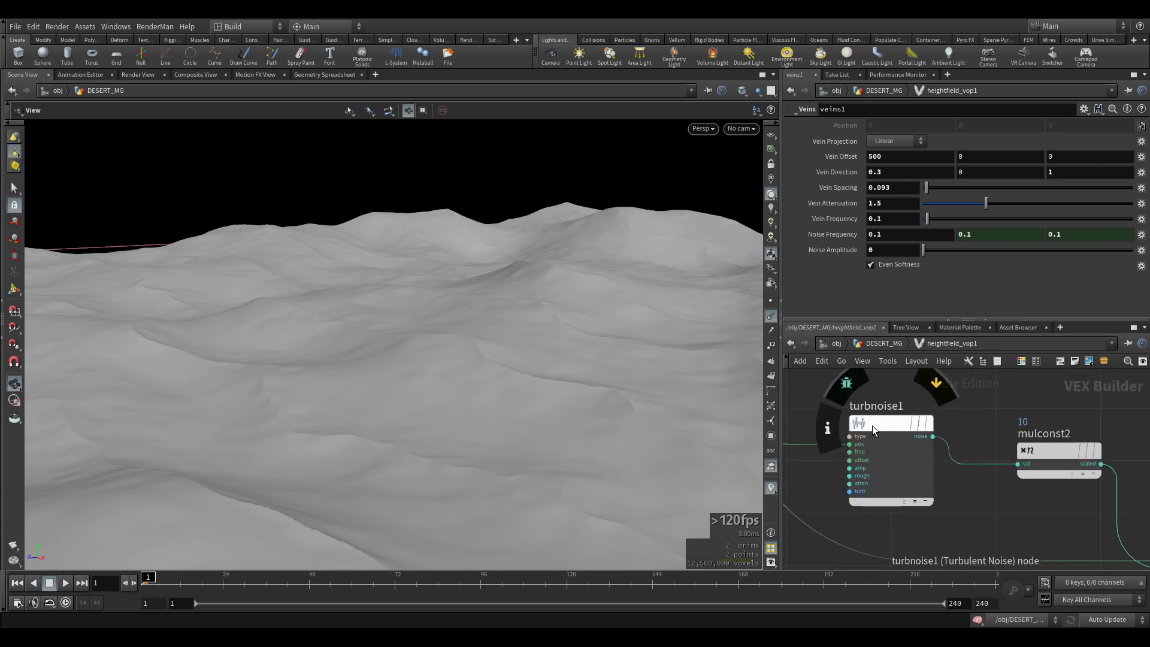
pyautogui.click(872, 426)
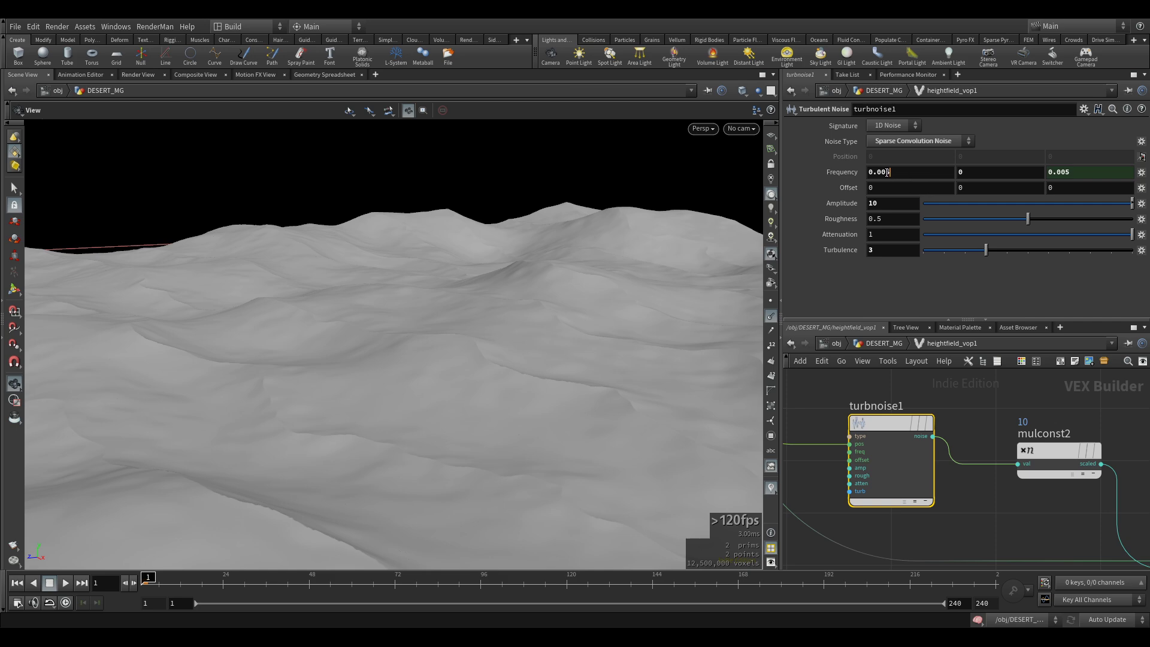
pyautogui.click(920, 173)
pyautogui.press('Return')
# Set the turbnoise1 frequency to 0.01 and view the resulting surface detail up close
pyautogui.click(903, 172)
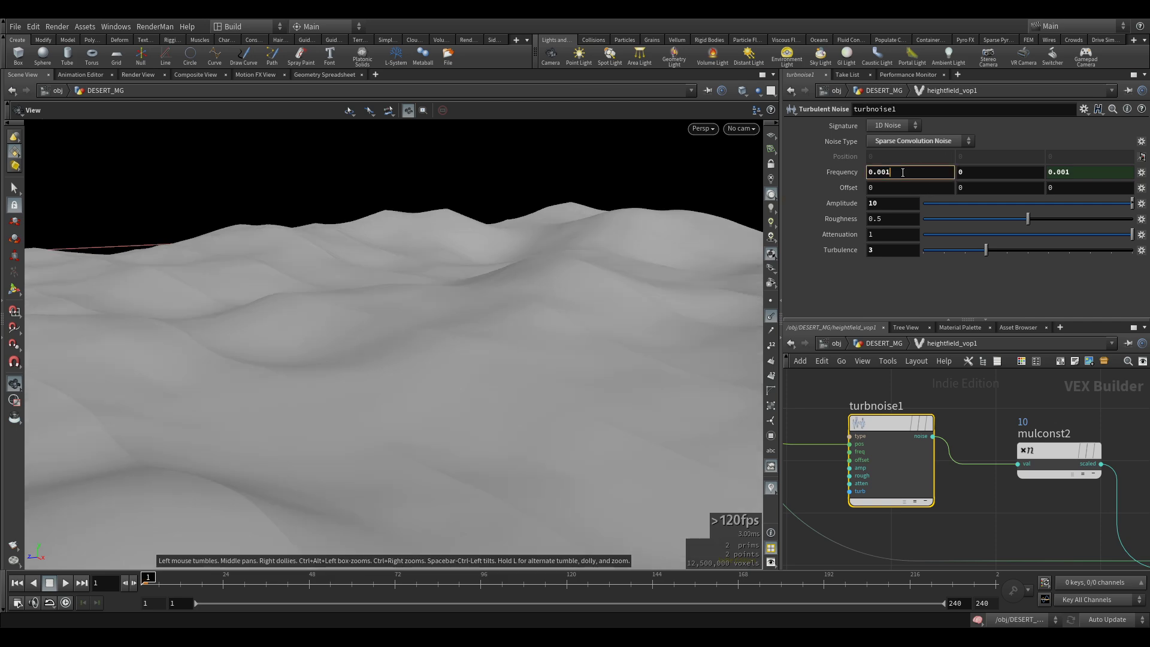
pyautogui.press('BackSpace')
pyautogui.press('Return')
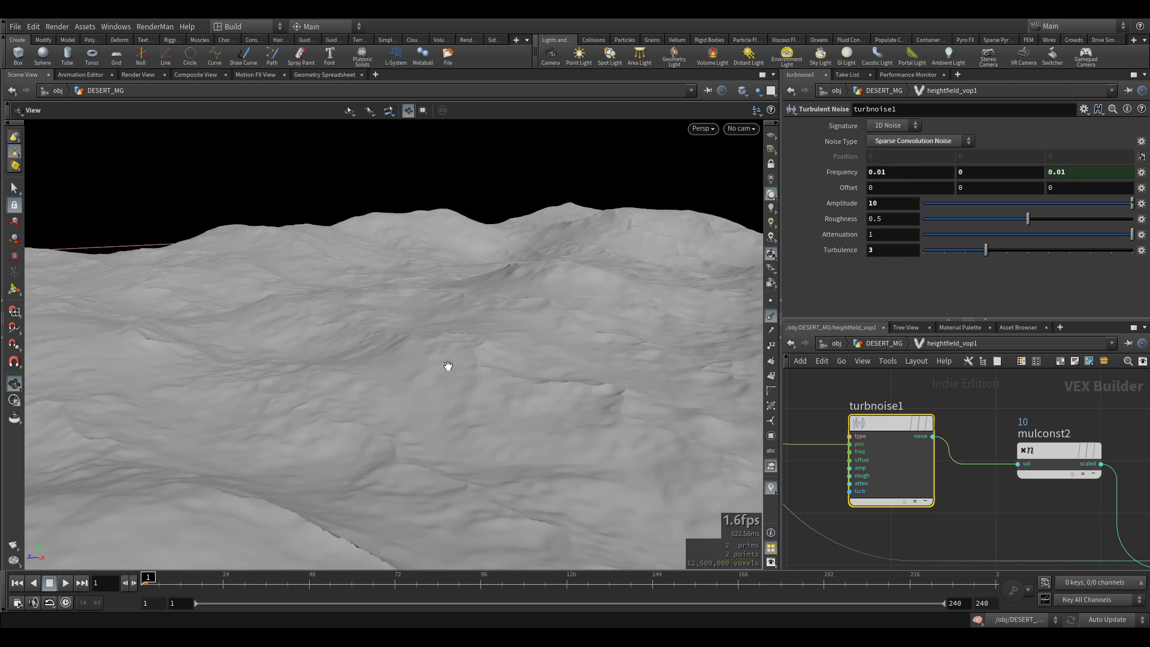
pyautogui.moveTo(450, 365); pyautogui.dragTo(372, 390)
pyautogui.scroll(-4, 1024, 500)
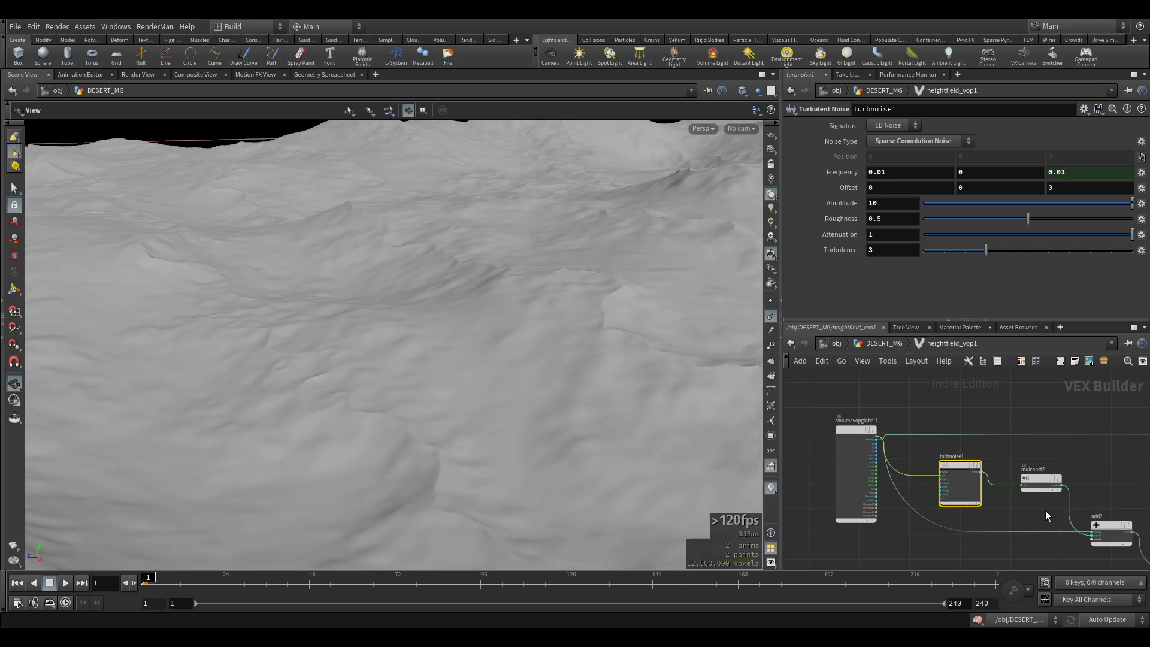
# Select the veins1 node and try raising its Vein Frequency to 0.33
pyautogui.moveTo(1045, 510); pyautogui.dragTo(743, 412, button='middle')
pyautogui.click(917, 461)
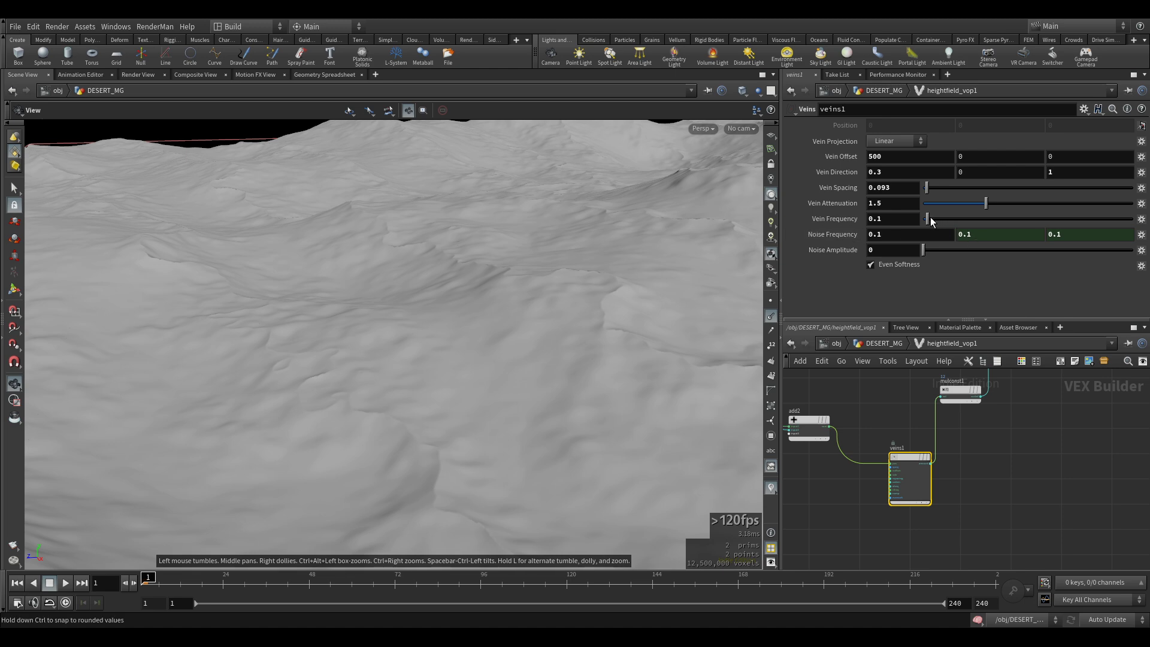
pyautogui.moveTo(931, 219); pyautogui.dragTo(942, 220)
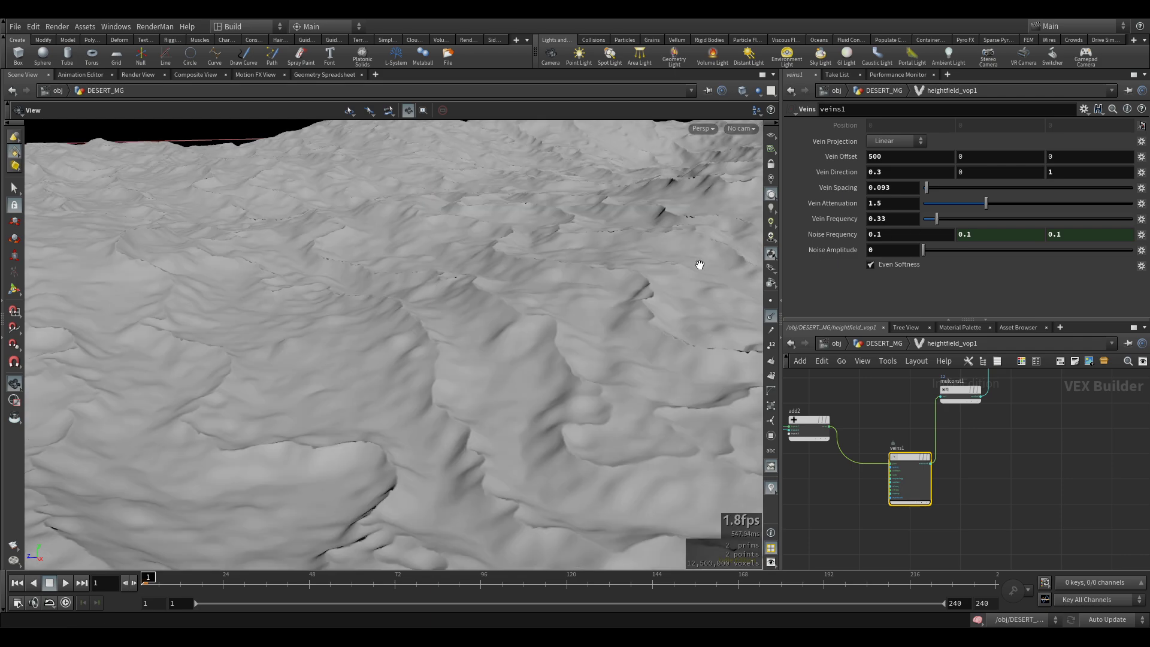
pyautogui.moveTo(455, 279)
pyautogui.mouseDown()
pyautogui.moveTo(480, 271)
pyautogui.moveTo(673, 313)
pyautogui.moveTo(323, 298)
pyautogui.moveTo(398, 297)
pyautogui.moveTo(438, 265)
pyautogui.mouseUp()
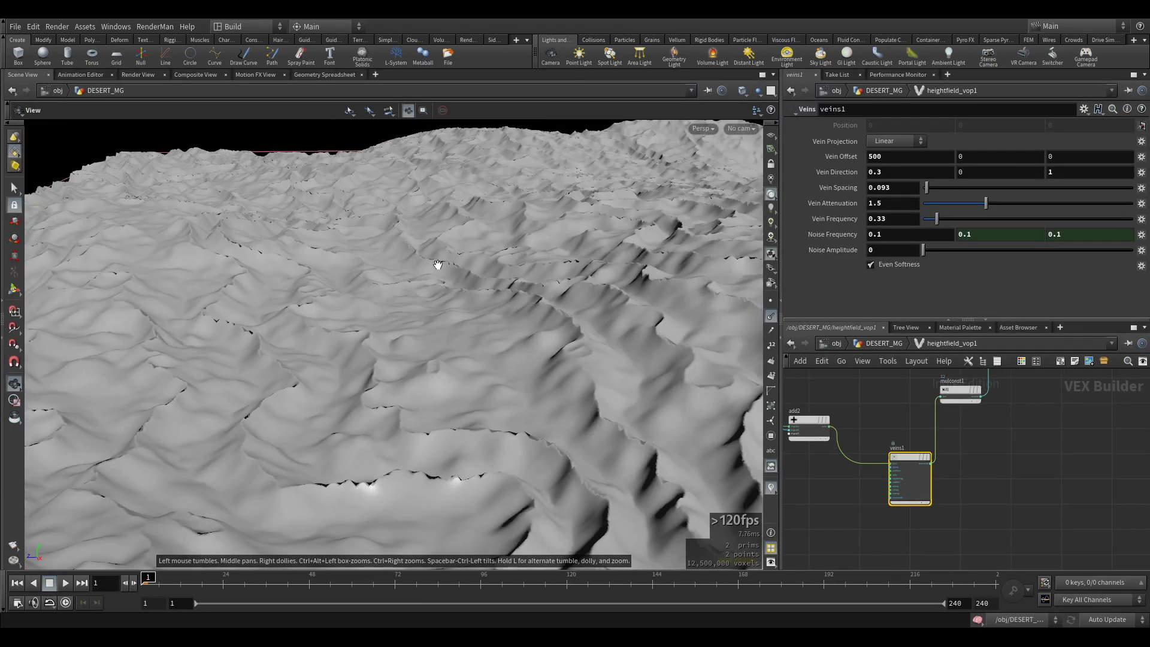
# Examine how the higher vein frequency affects the terrain, both up close and across the whole heightfield
pyautogui.moveTo(438, 265); pyautogui.dragTo(365, 342, button='middle')
pyautogui.moveTo(402, 327); pyautogui.dragTo(448, 338)
pyautogui.moveTo(464, 327); pyautogui.dragTo(459, 360, button='middle')
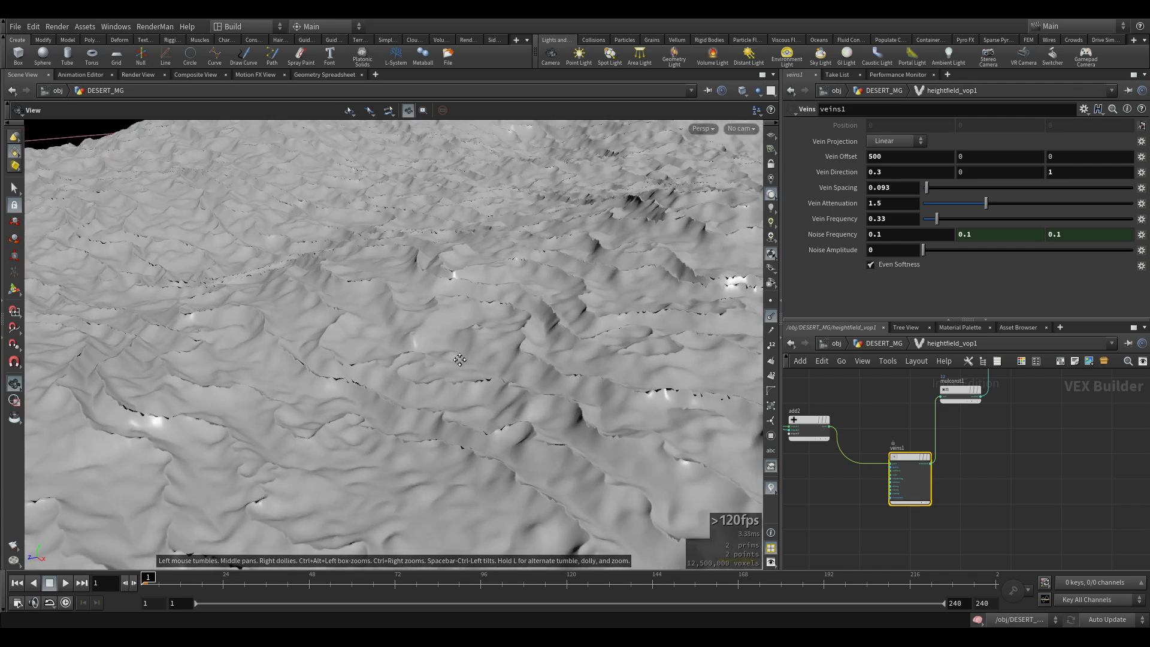
pyautogui.moveTo(459, 359); pyautogui.dragTo(423, 367)
pyautogui.scroll(-8, 424, 354)
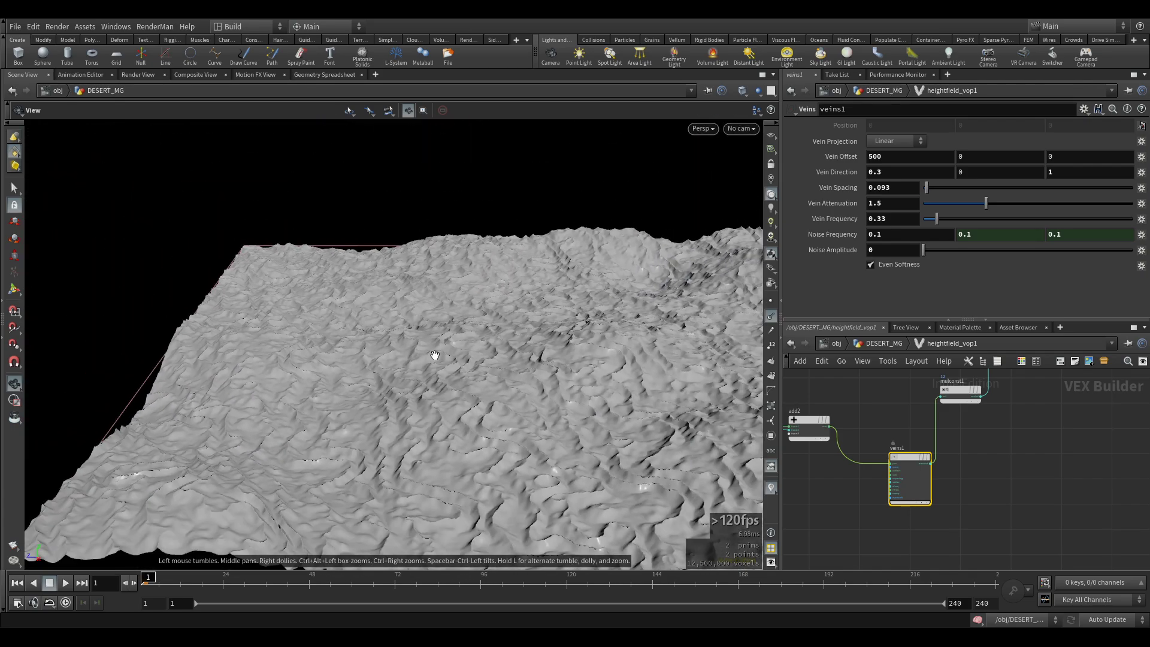
pyautogui.scroll(-4, 434, 355)
pyautogui.moveTo(585, 382); pyautogui.dragTo(408, 321, button='middle')
pyautogui.scroll(-5, 408, 321)
pyautogui.moveTo(413, 315); pyautogui.dragTo(392, 293)
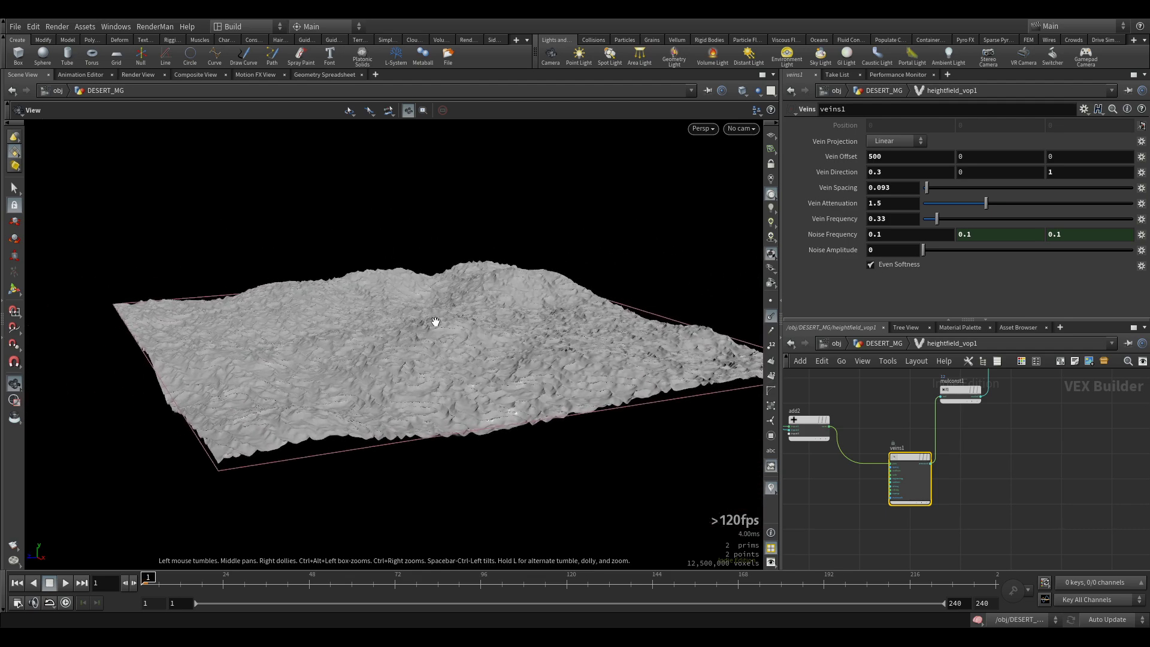
pyautogui.scroll(10, 419, 332)
pyautogui.scroll(3, 398, 341)
# Undo the Vein Frequency changes on veins1 and view the dune ridges up close
pyautogui.hotkey('ctrl', 'z')
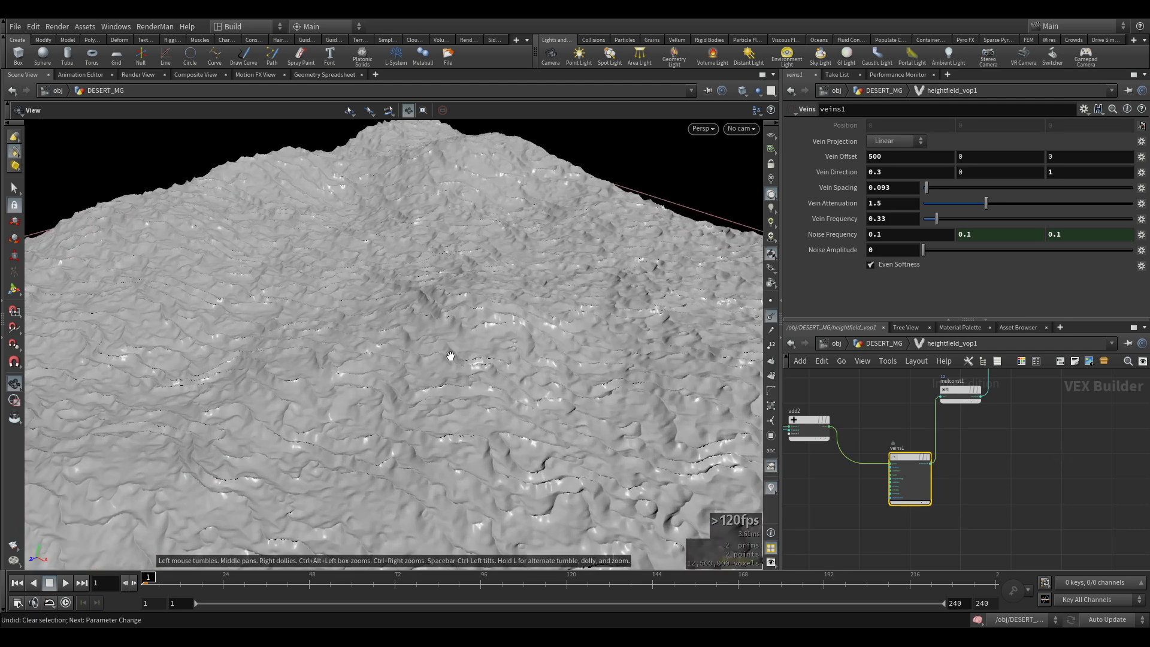
pyautogui.hotkey('ctrl', 'z')
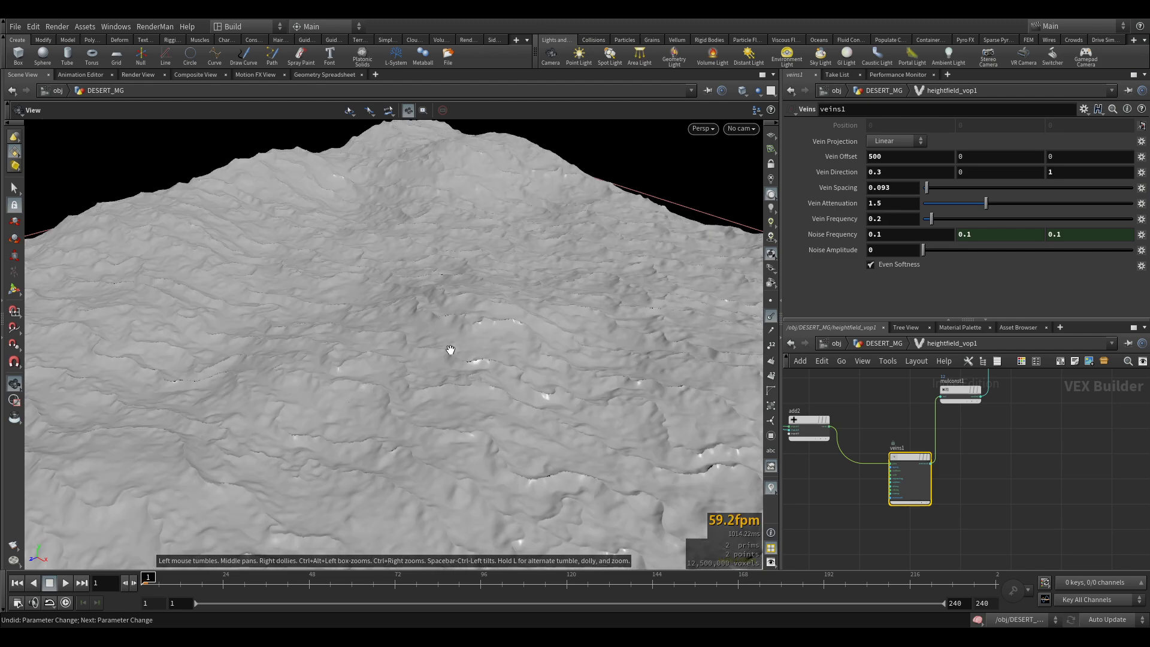
pyautogui.moveTo(523, 365); pyautogui.dragTo(431, 333)
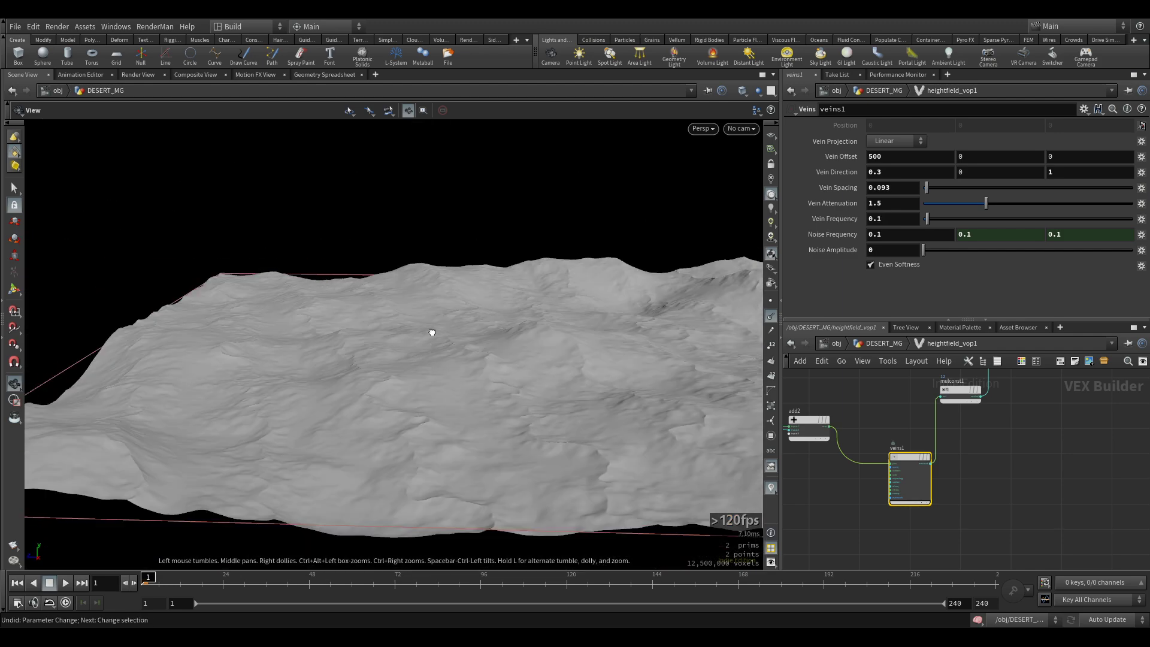
pyautogui.scroll(6, 495, 354)
pyautogui.moveTo(484, 359); pyautogui.dragTo(472, 326)
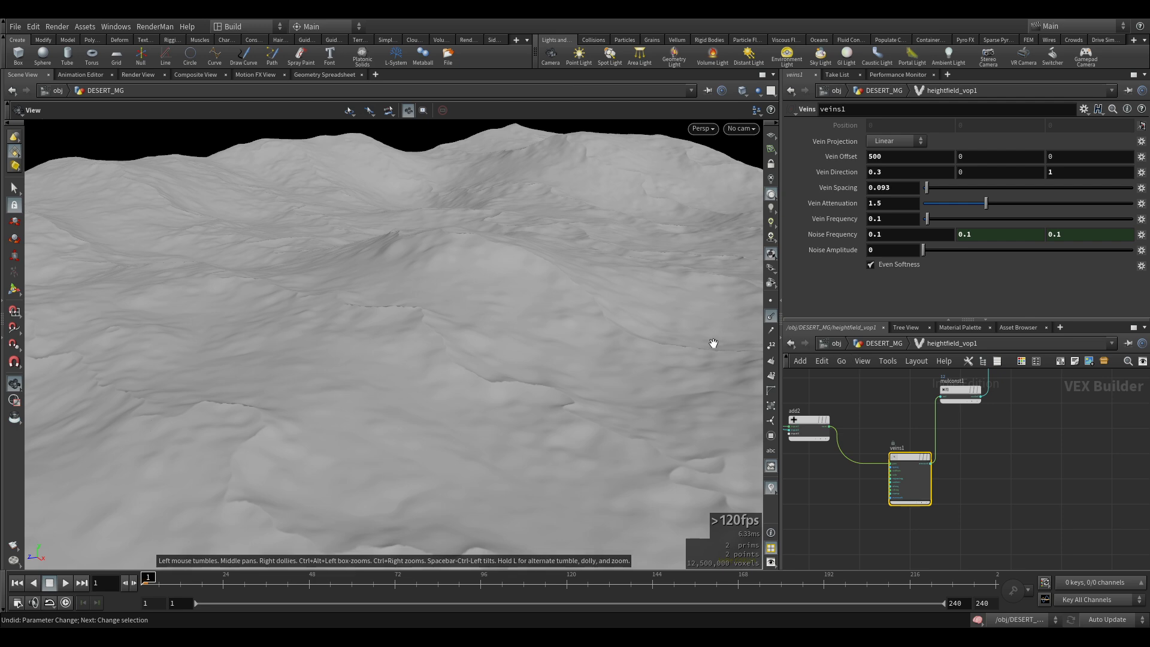
# Return to the DESERT_MG network and examine the midground dunes closely in the rendered image
pyautogui.click(883, 344)
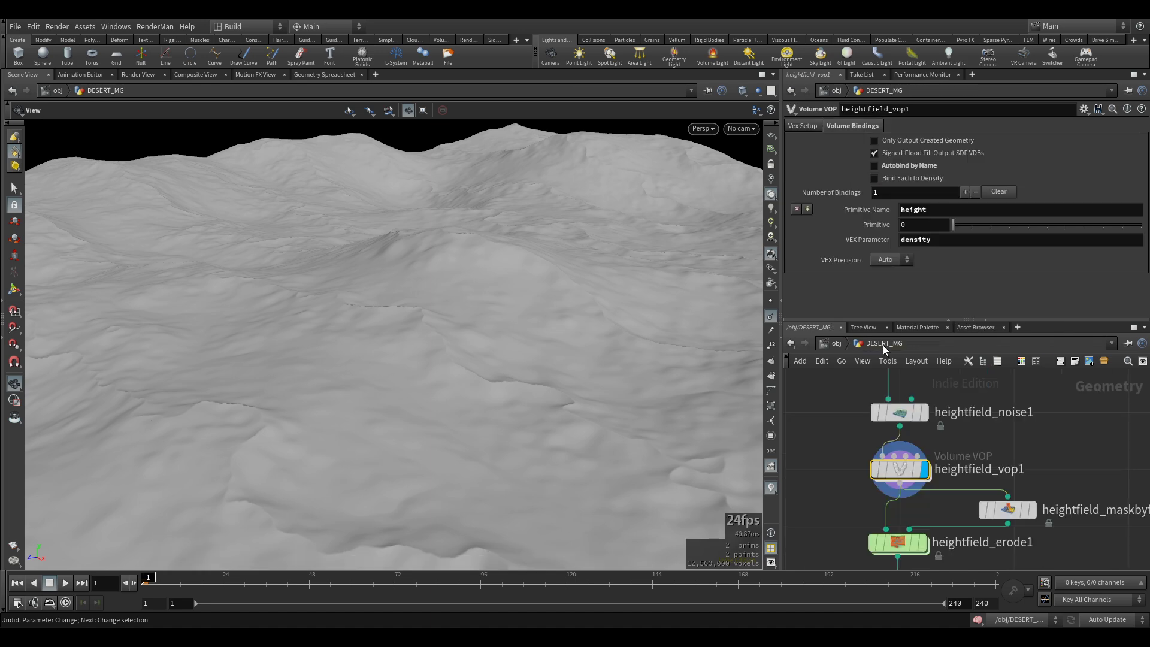
pyautogui.click(131, 73)
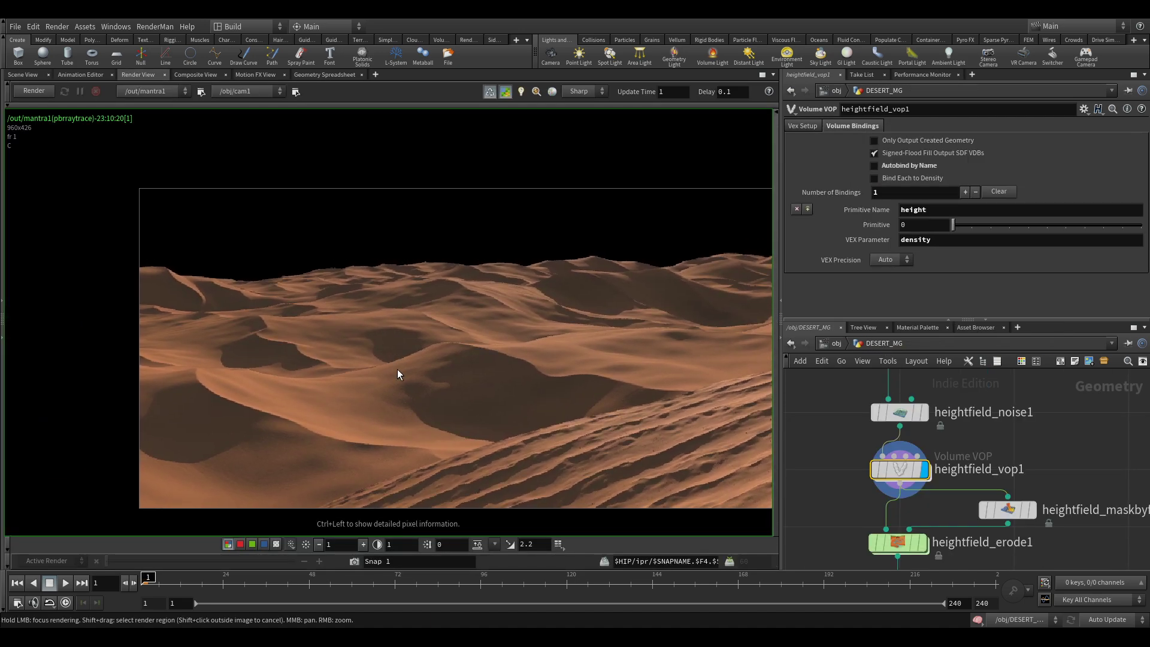
pyautogui.scroll(2, 367, 363)
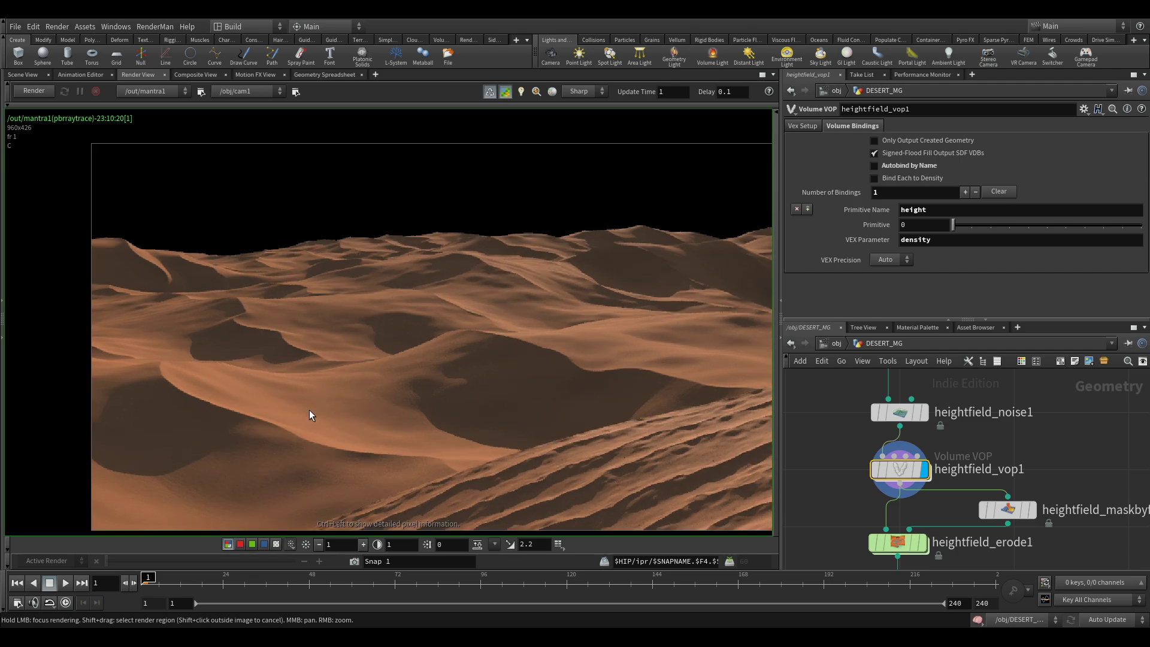
pyautogui.moveTo(368, 379); pyautogui.dragTo(214, 389, button='middle')
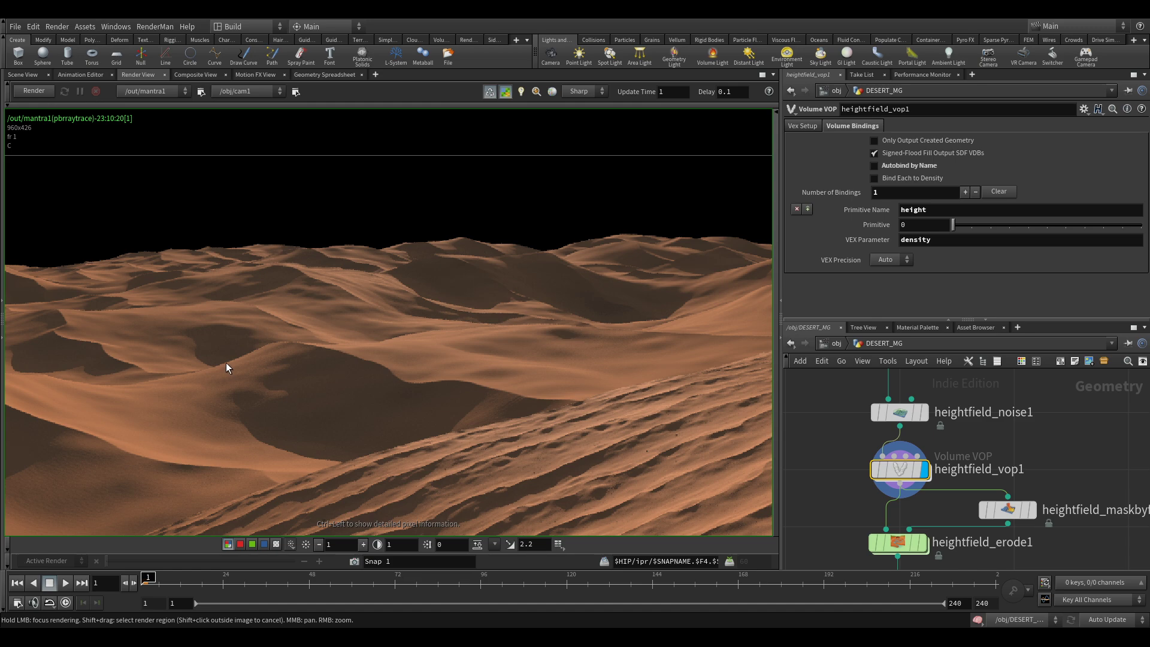
pyautogui.scroll(-2, 336, 313)
pyautogui.moveTo(289, 337); pyautogui.dragTo(571, 320, button='middle')
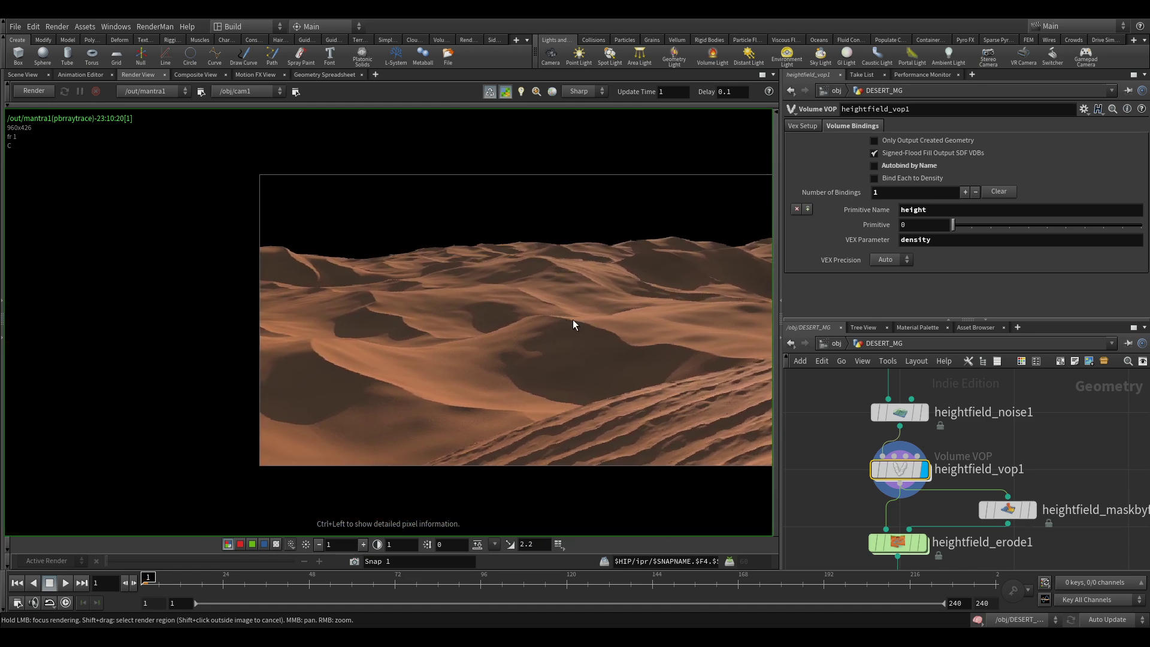
pyautogui.scroll(5, 484, 313)
pyautogui.scroll(3, 401, 340)
pyautogui.moveTo(401, 340); pyautogui.dragTo(415, 403, button='middle')
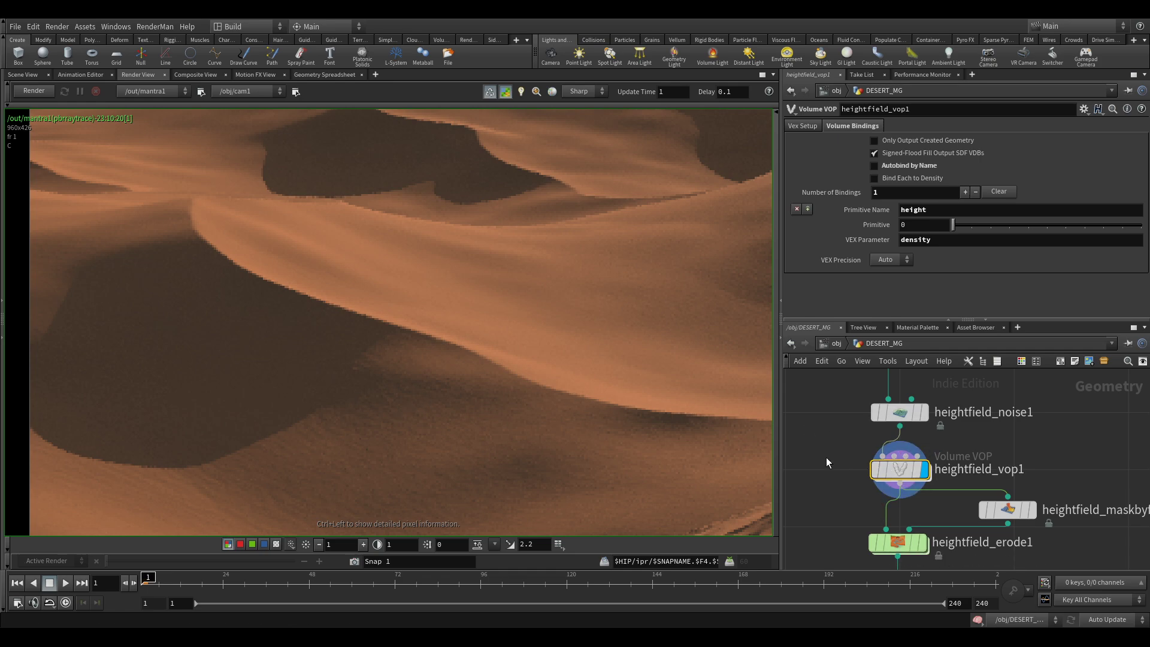
# Examine the rippled foreground sand in the rendered image and compare it with the smoother midground dunes
pyautogui.moveTo(852, 461); pyautogui.dragTo(874, 419, button='middle')
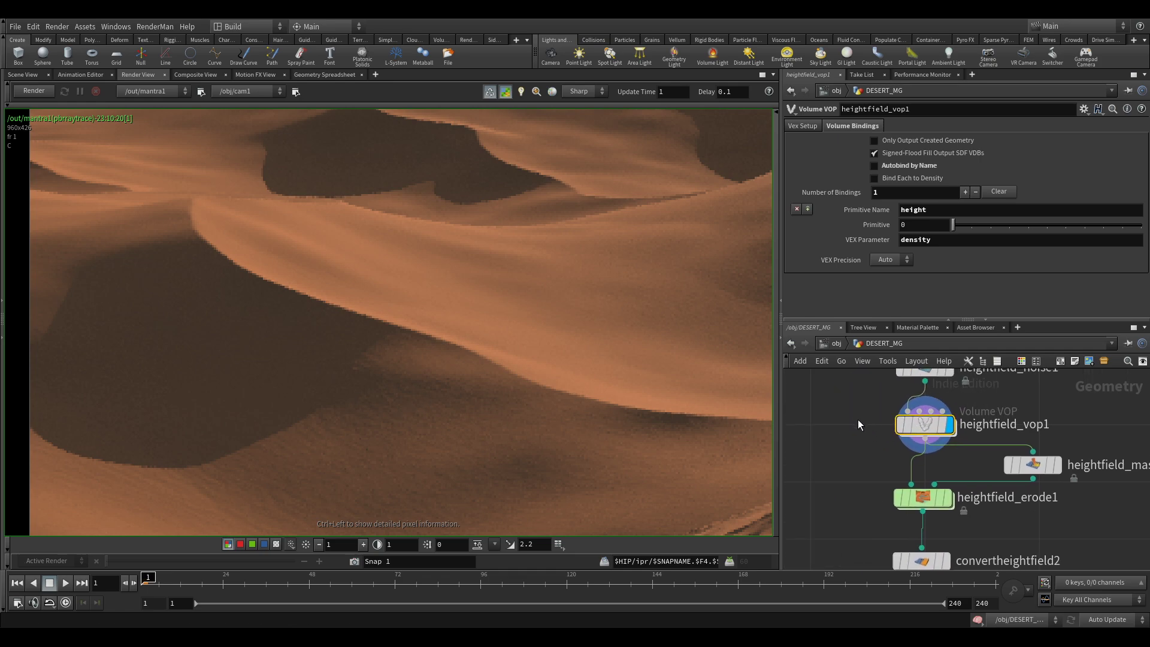
pyautogui.scroll(-3, 858, 423)
pyautogui.scroll(-3, 419, 387)
pyautogui.moveTo(516, 368); pyautogui.dragTo(347, 364, button='middle')
pyautogui.moveTo(557, 371); pyautogui.dragTo(140, 362, button='middle')
pyautogui.moveTo(640, 343); pyautogui.dragTo(595, 365, button='middle')
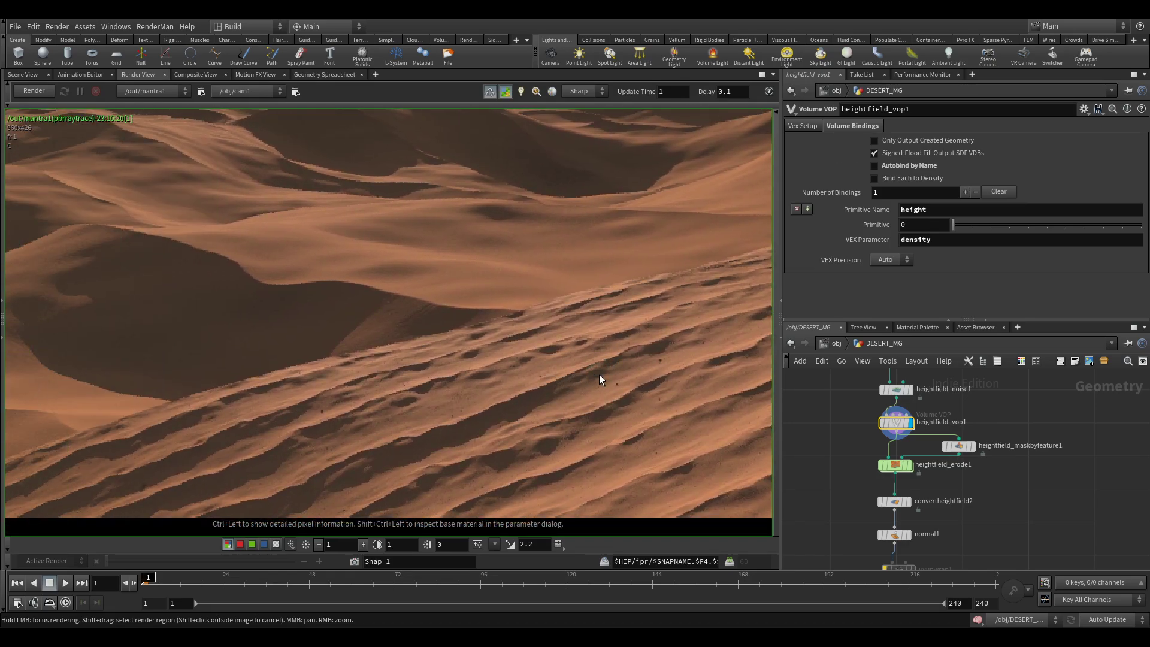
pyautogui.scroll(2, 679, 366)
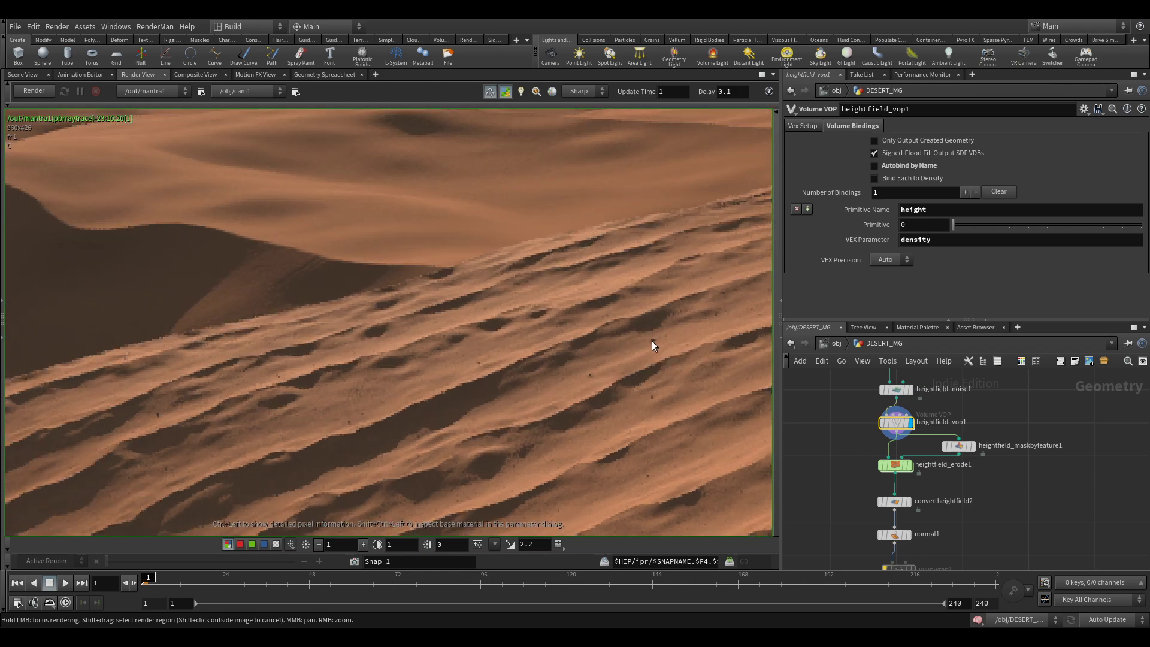
pyautogui.scroll(-4, 652, 340)
pyautogui.scroll(5, 654, 354)
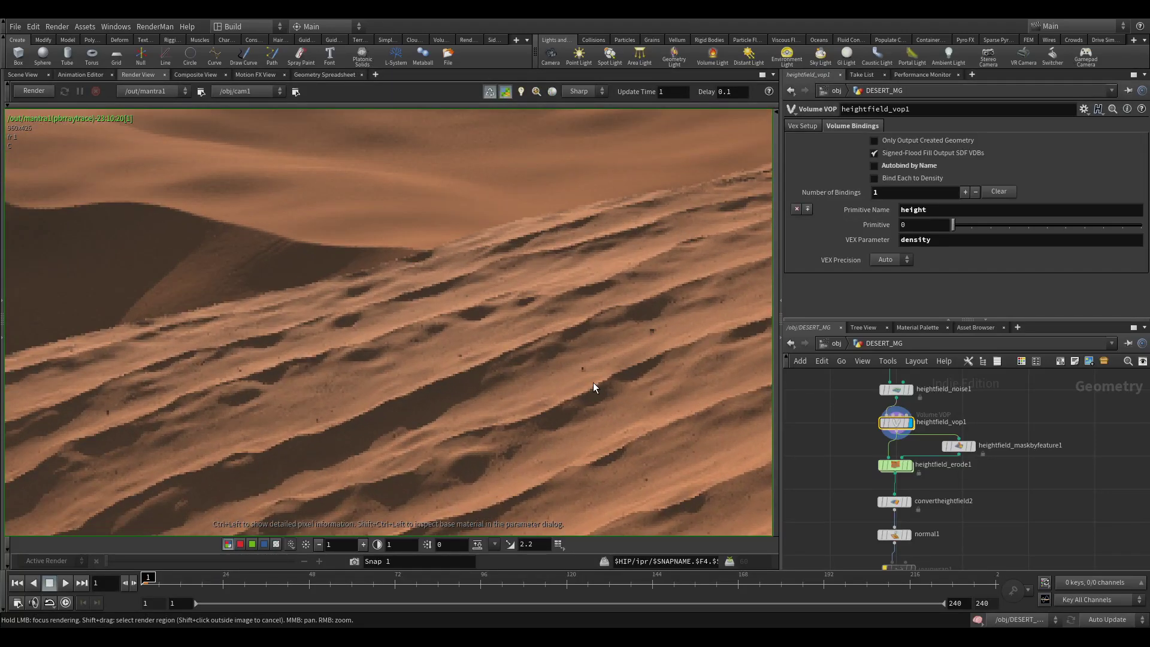
pyautogui.scroll(-6, 593, 386)
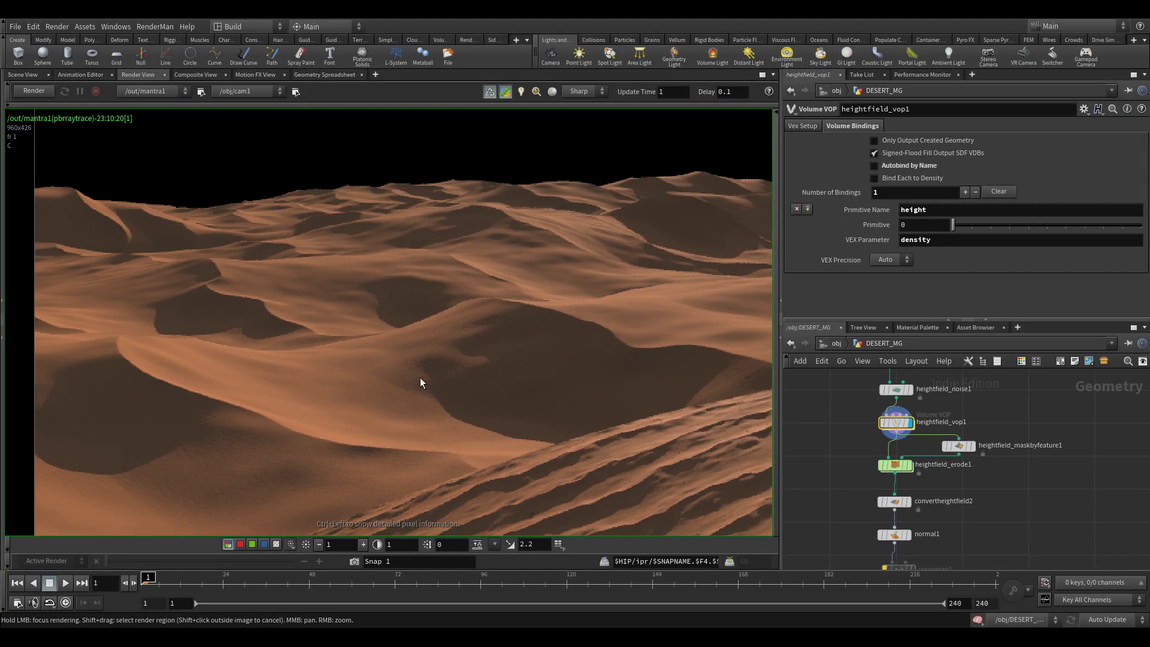
pyautogui.moveTo(421, 382); pyautogui.dragTo(328, 401, button='middle')
pyautogui.moveTo(490, 398); pyautogui.dragTo(333, 383, button='middle')
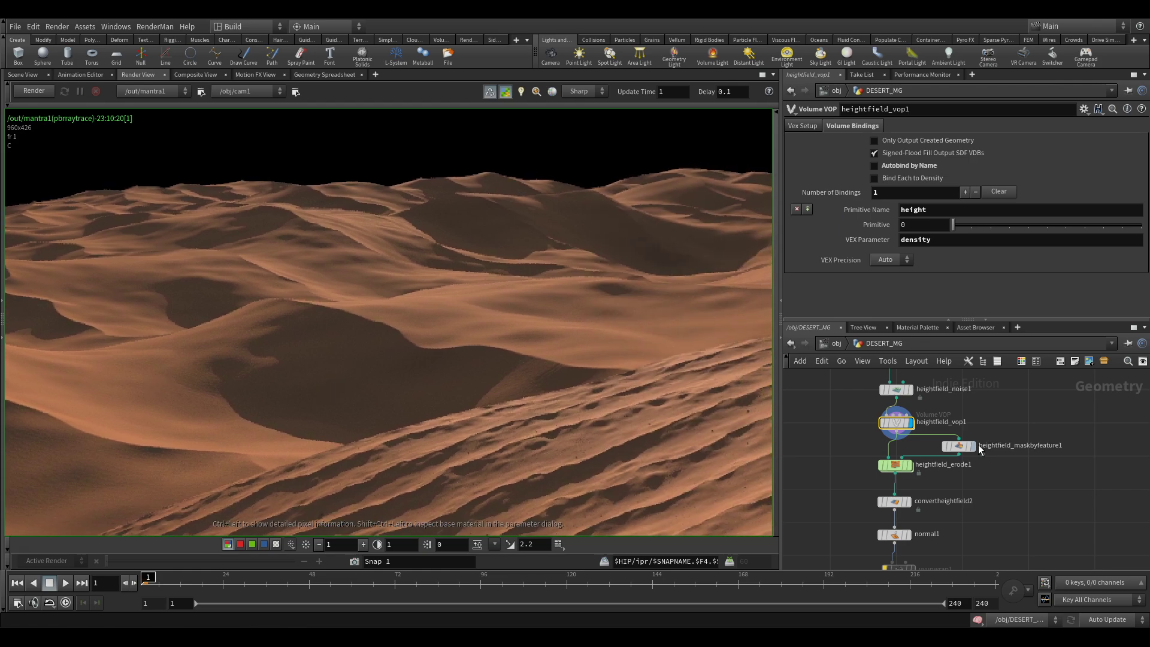
# Display heightfield_maskbyfeature1 in the scene view and show its slope mask parameters
pyautogui.scroll(5, 888, 418)
pyautogui.scroll(-5, 912, 433)
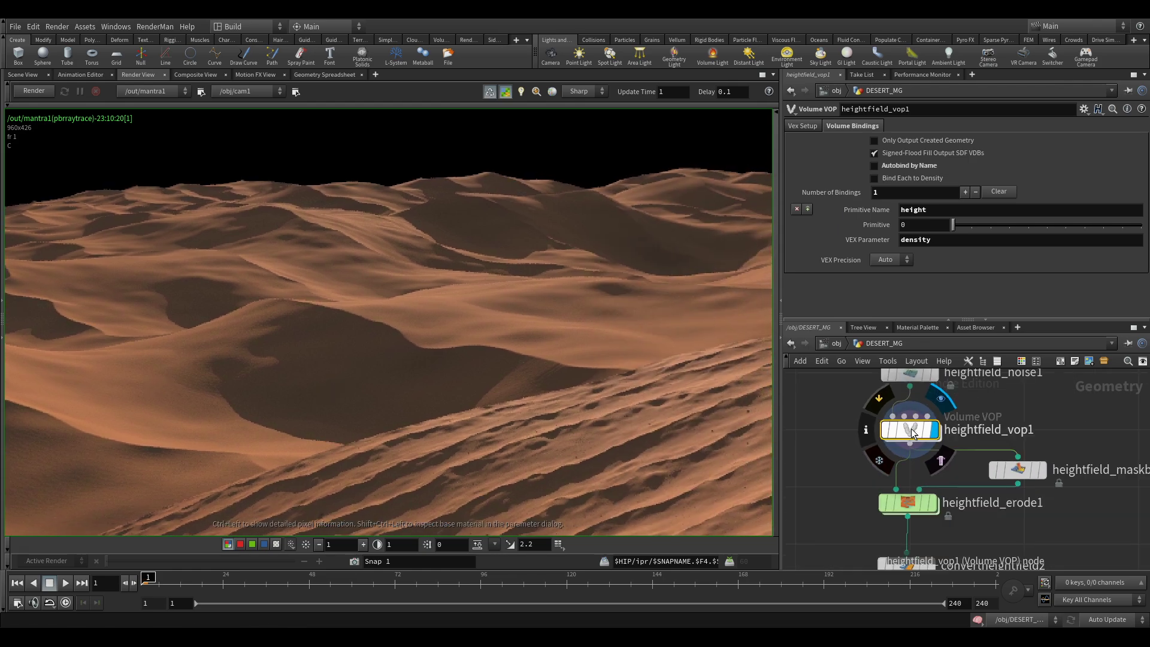
pyautogui.moveTo(1088, 499); pyautogui.dragTo(1054, 424, button='middle')
pyautogui.scroll(3, 1048, 409)
pyautogui.scroll(-3, 1048, 409)
pyautogui.moveTo(1028, 479)
pyautogui.mouseDown(button='middle')
pyautogui.moveTo(990, 391)
pyautogui.moveTo(1016, 480)
pyautogui.mouseUp(button='middle')
pyautogui.scroll(5, 1016, 453)
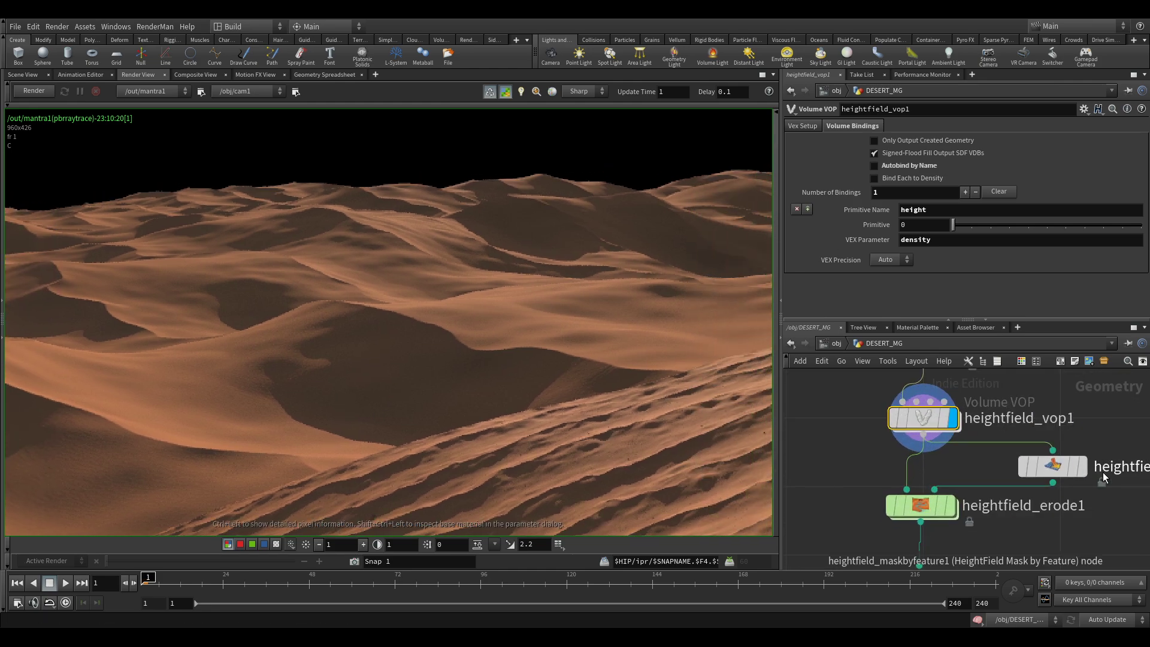
pyautogui.click(1084, 467)
pyautogui.moveTo(1141, 506); pyautogui.dragTo(986, 526, button='middle')
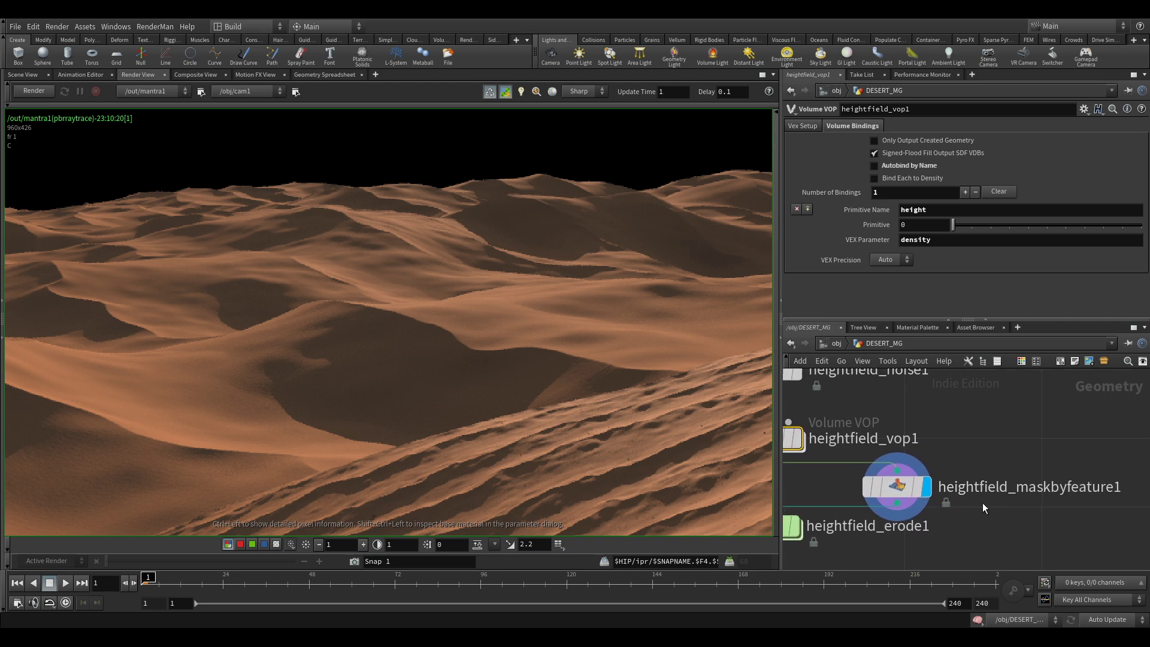
pyautogui.click(27, 75)
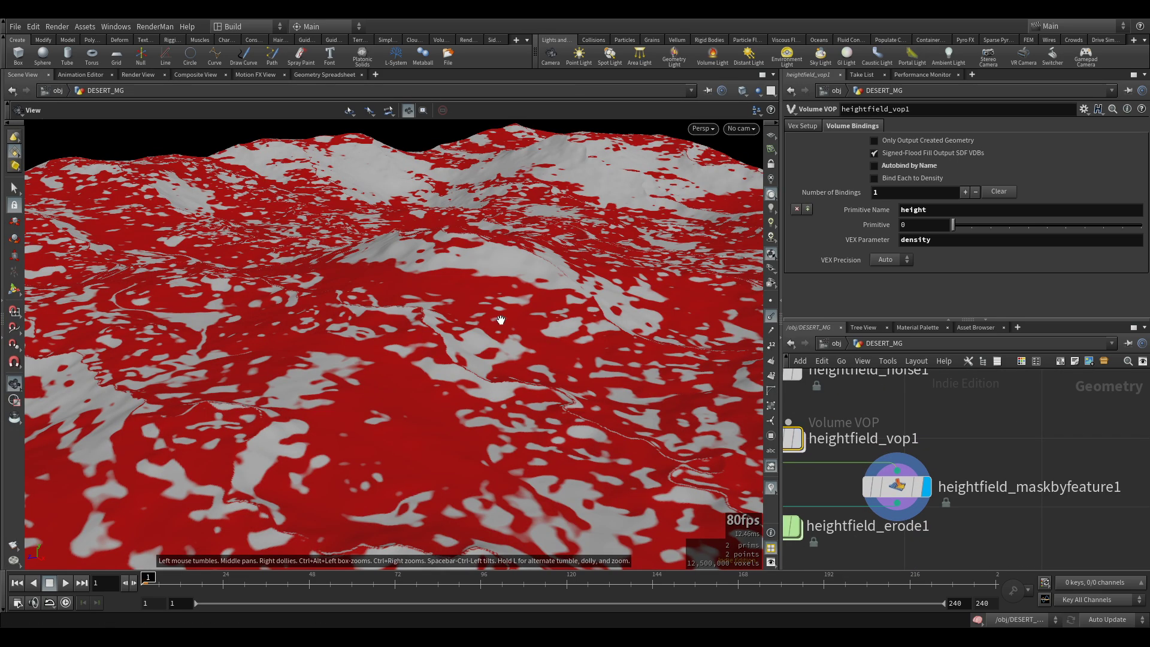
pyautogui.click(896, 486)
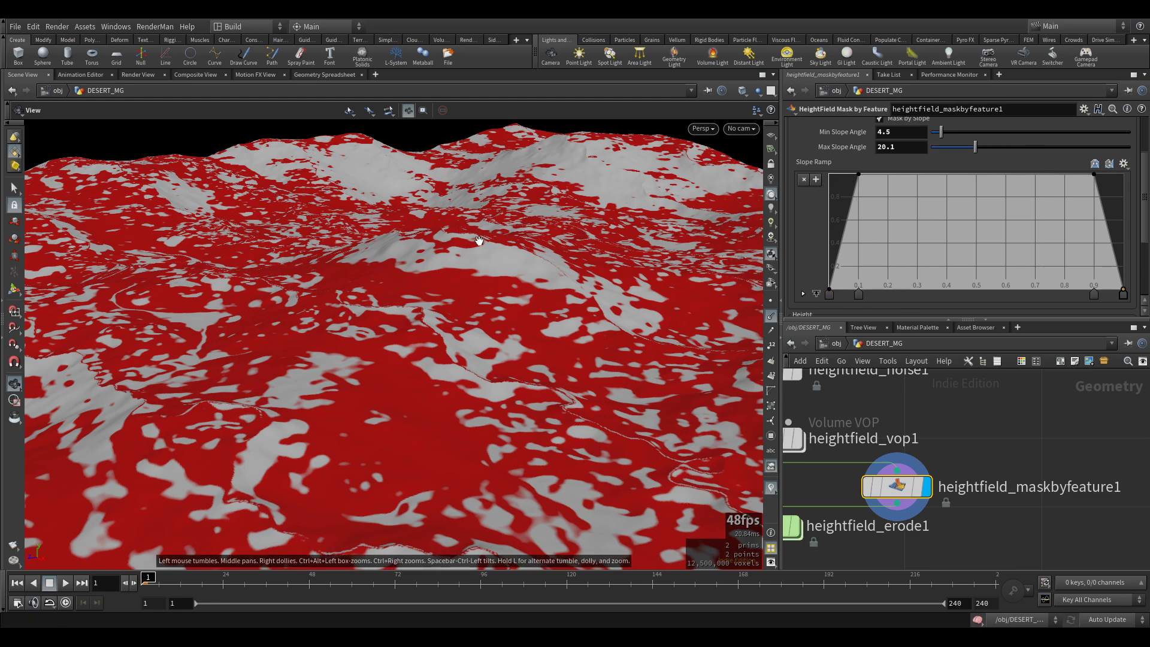
# Select the heightfield_erode1 node to review its hydro and thermal erosion settings
pyautogui.moveTo(1048, 494); pyautogui.dragTo(1144, 447, button='middle')
pyautogui.click(860, 479)
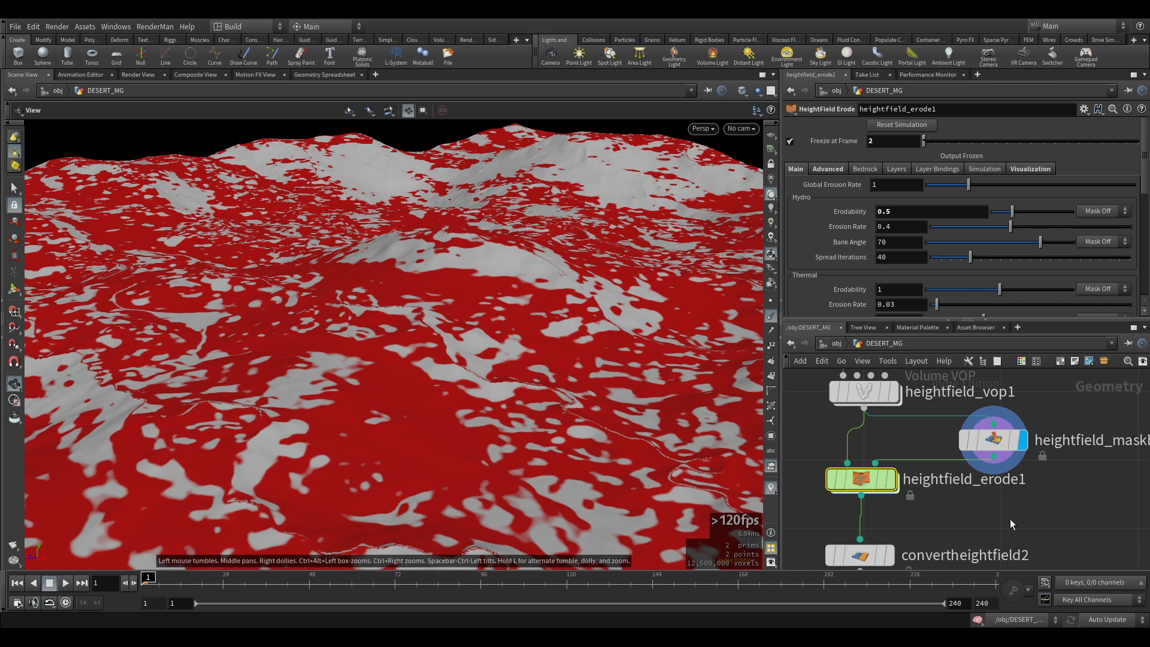
pyautogui.scroll(-5, 1042, 524)
# Return to the rendered image and examine the eroded midground dunes up close
pyautogui.click(126, 76)
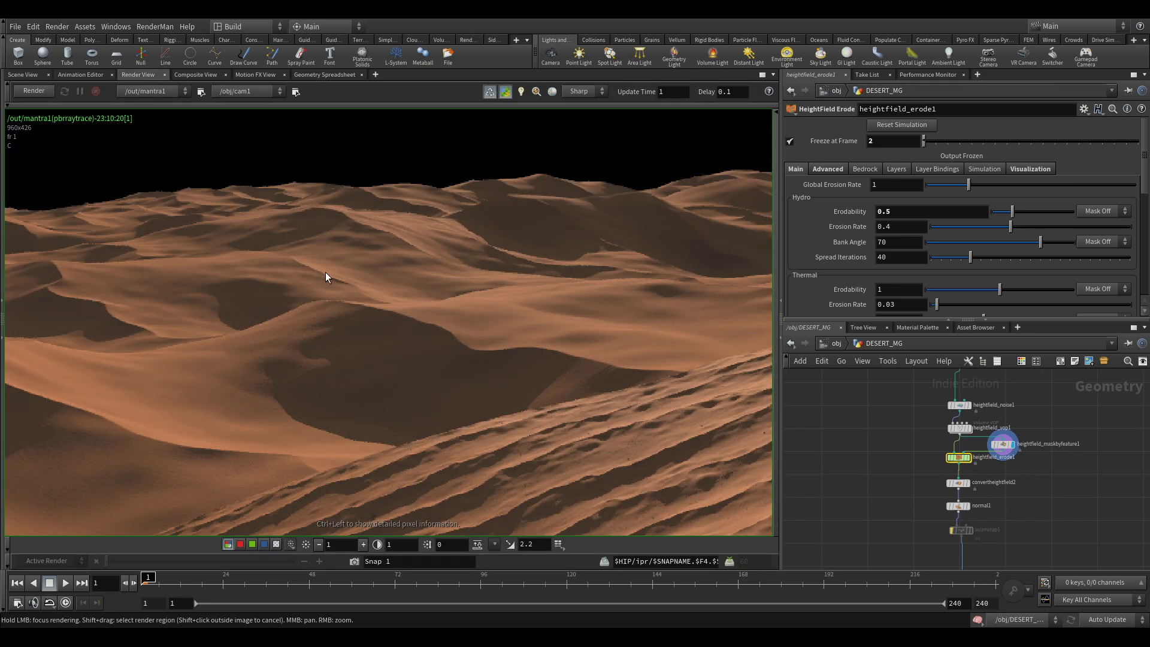
pyautogui.moveTo(325, 272); pyautogui.dragTo(534, 264, button='middle')
pyautogui.scroll(3, 249, 421)
pyautogui.moveTo(250, 421); pyautogui.dragTo(355, 303, button='middle')
pyautogui.moveTo(420, 335); pyautogui.dragTo(319, 416, button='middle')
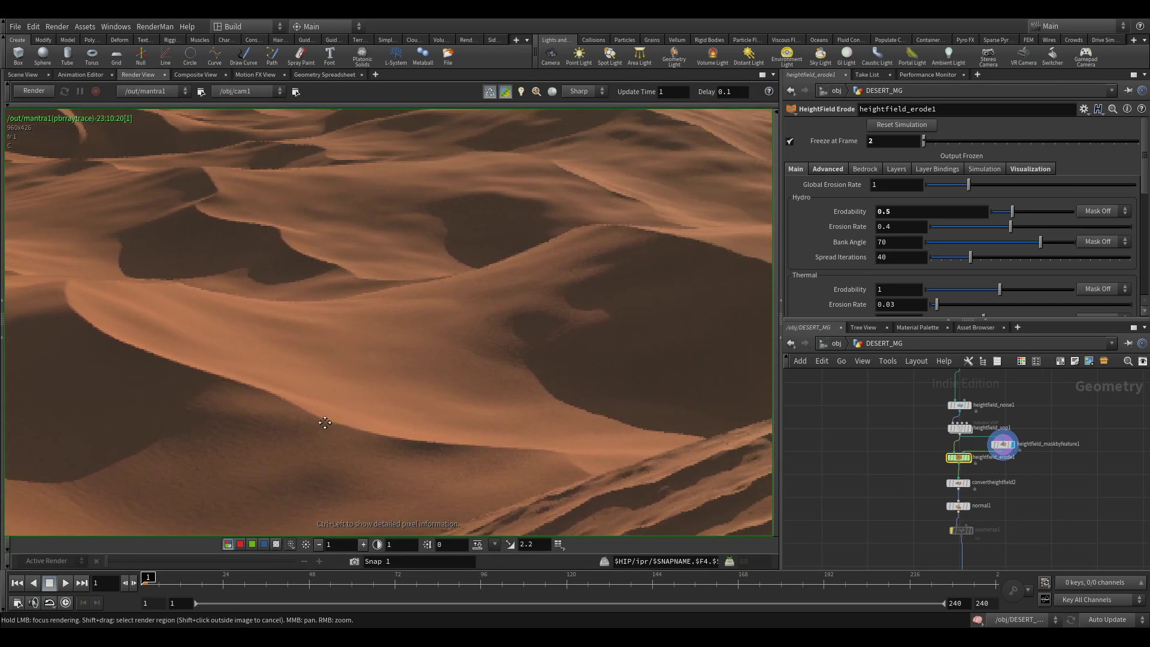
pyautogui.moveTo(527, 336); pyautogui.dragTo(385, 392, button='middle')
pyautogui.scroll(-3, 543, 296)
pyautogui.moveTo(544, 254); pyautogui.dragTo(393, 203, button='middle')
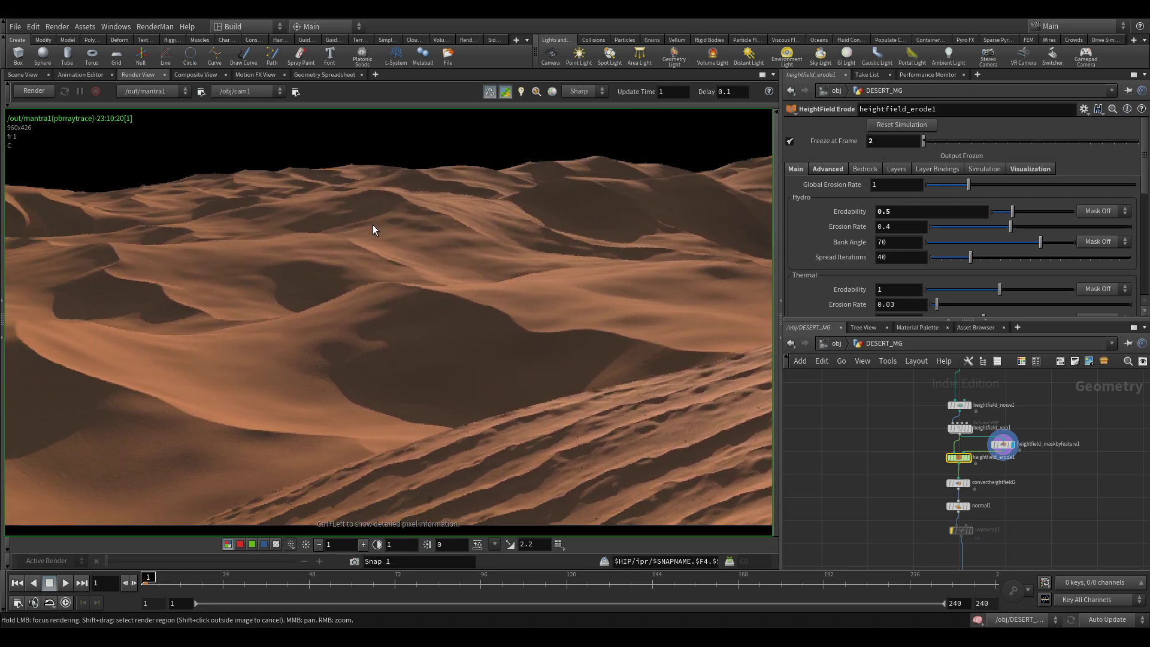
# Examine the overall dune layout in the render, from the distant ridges to the rippled foreground slope
pyautogui.moveTo(368, 229); pyautogui.dragTo(405, 226, button='middle')
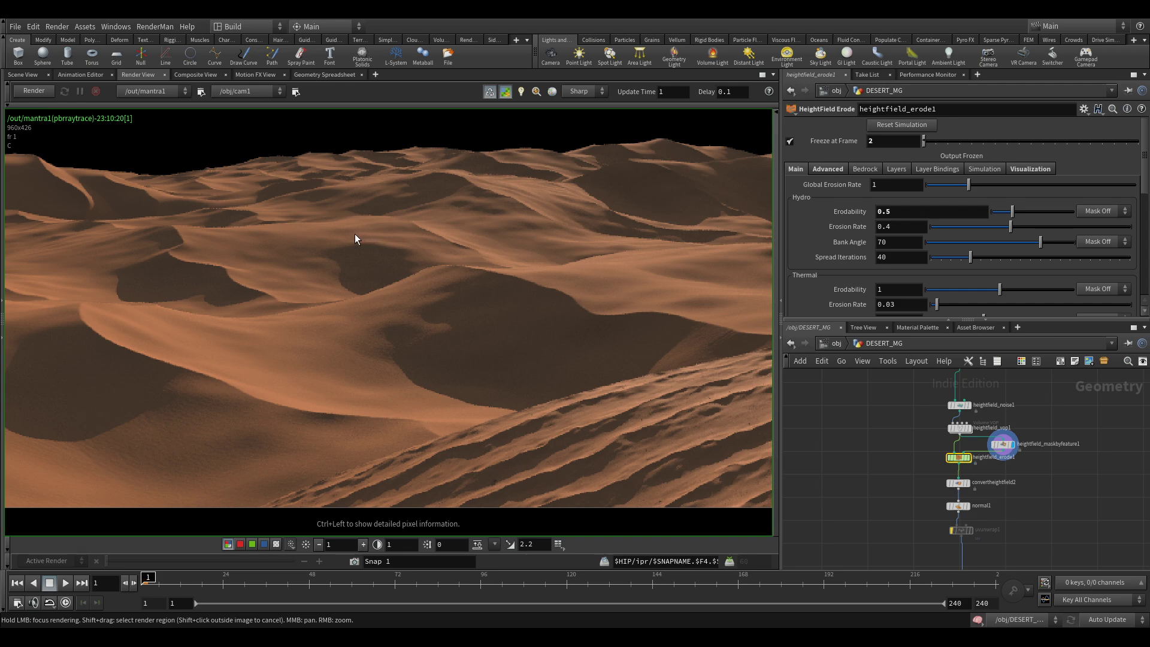
pyautogui.moveTo(517, 250); pyautogui.dragTo(403, 266, button='middle')
pyautogui.moveTo(512, 273)
pyautogui.mouseDown(button='middle')
pyautogui.moveTo(394, 282)
pyautogui.moveTo(460, 284)
pyautogui.moveTo(565, 257)
pyautogui.moveTo(702, 260)
pyautogui.mouseUp(button='middle')
pyautogui.moveTo(409, 268); pyautogui.dragTo(531, 323, button='middle')
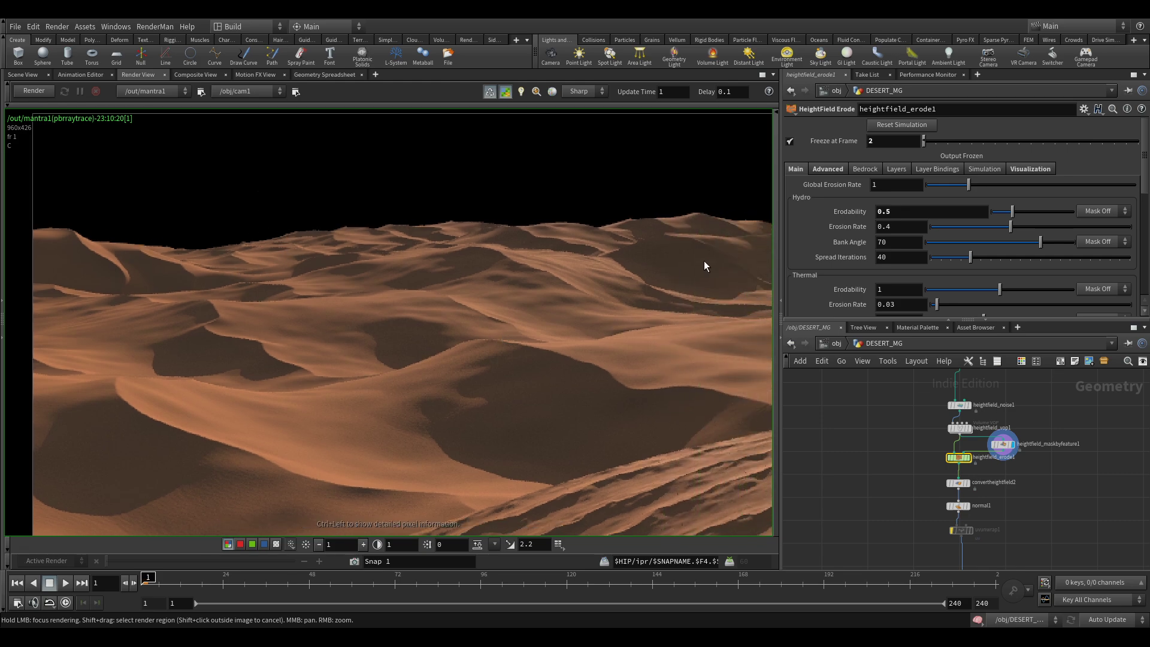
pyautogui.moveTo(663, 371); pyautogui.dragTo(598, 307, button='middle')
pyautogui.moveTo(442, 302); pyautogui.dragTo(357, 314, button='middle')
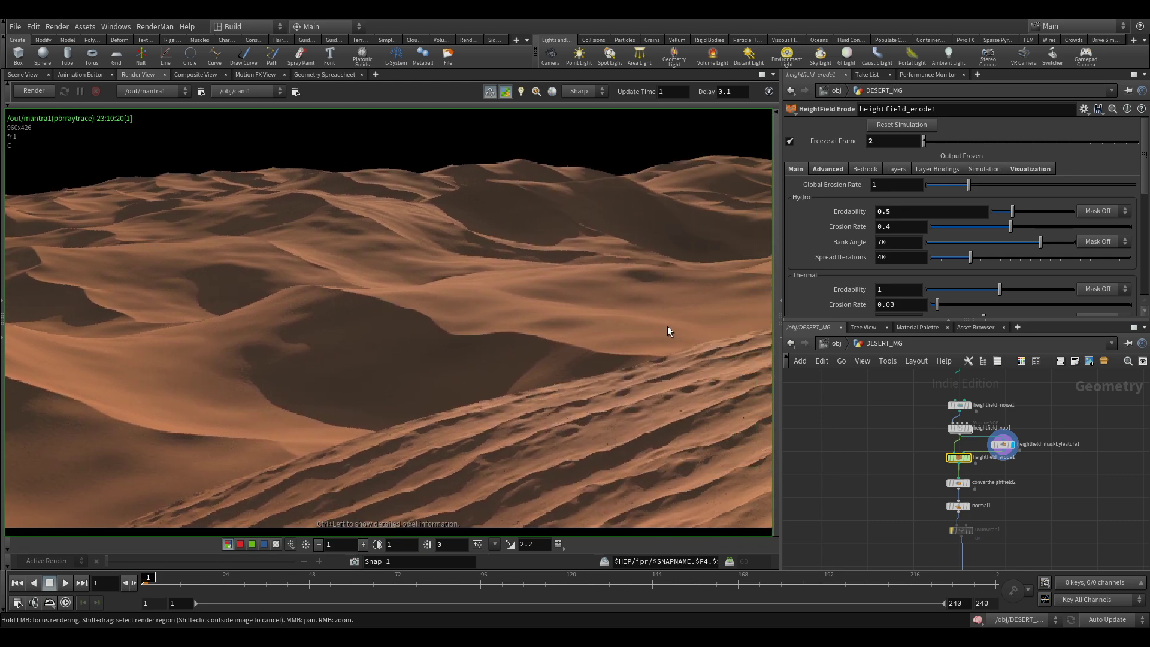
pyautogui.moveTo(668, 331); pyautogui.dragTo(449, 317, button='middle')
pyautogui.moveTo(515, 301); pyautogui.dragTo(523, 326, button='middle')
pyautogui.moveTo(377, 321); pyautogui.dragTo(519, 301, button='middle')
pyautogui.scroll(-2, 481, 288)
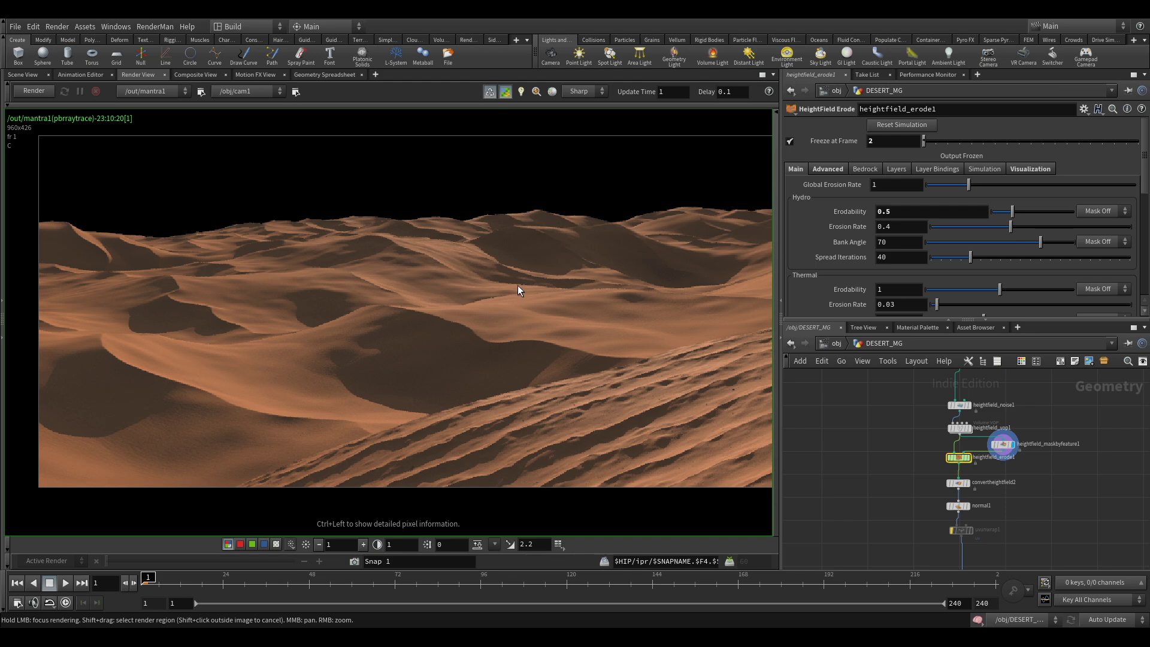
pyautogui.moveTo(517, 285); pyautogui.dragTo(444, 297, button='middle')
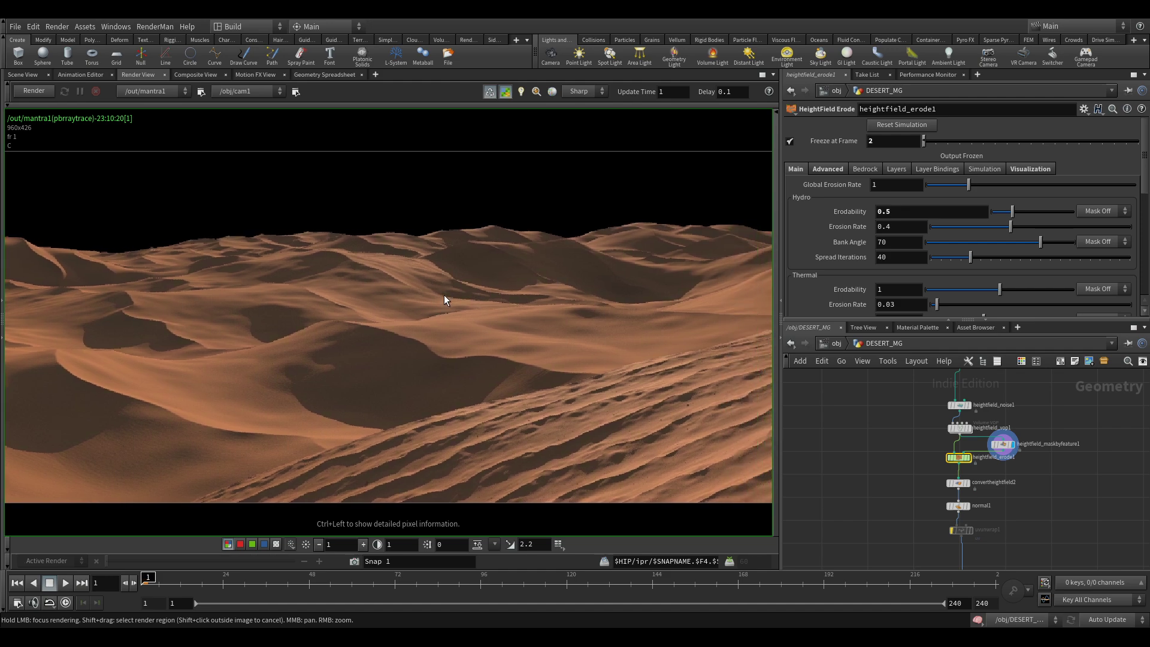